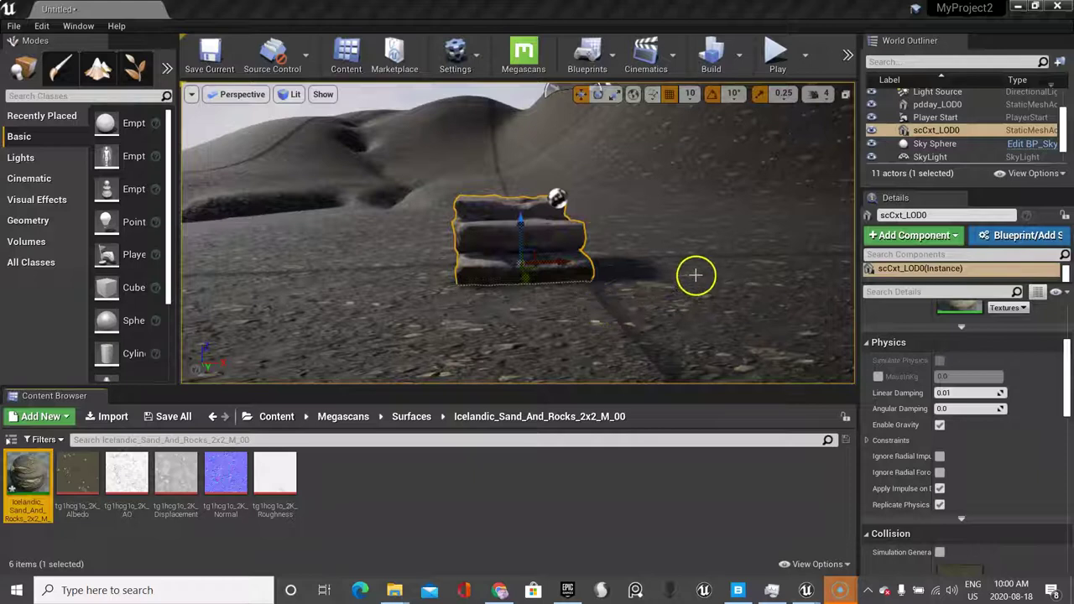
- Open the Icelandic_Sand_And_Rocks material instance and disable its Tiling/Offset, Rotation Angle and Detail Normal Rotation overrides
mouse_move(696, 274)
alt+mouse_down()
mouse_move(567, 322)
mouse_move(612, 285)
mouse_move(701, 268)
mouse_move(689, 275)
alt+mouse_up()
scroll(693, 272, down, 3)
scroll(690, 275, up, 8)
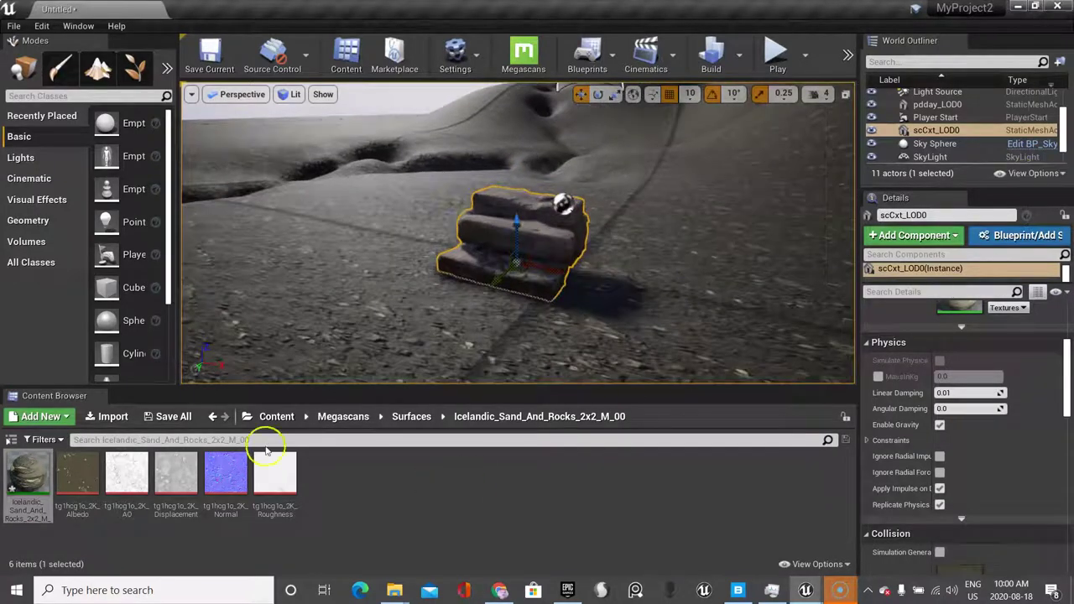
click(32, 477)
double_click(31, 477)
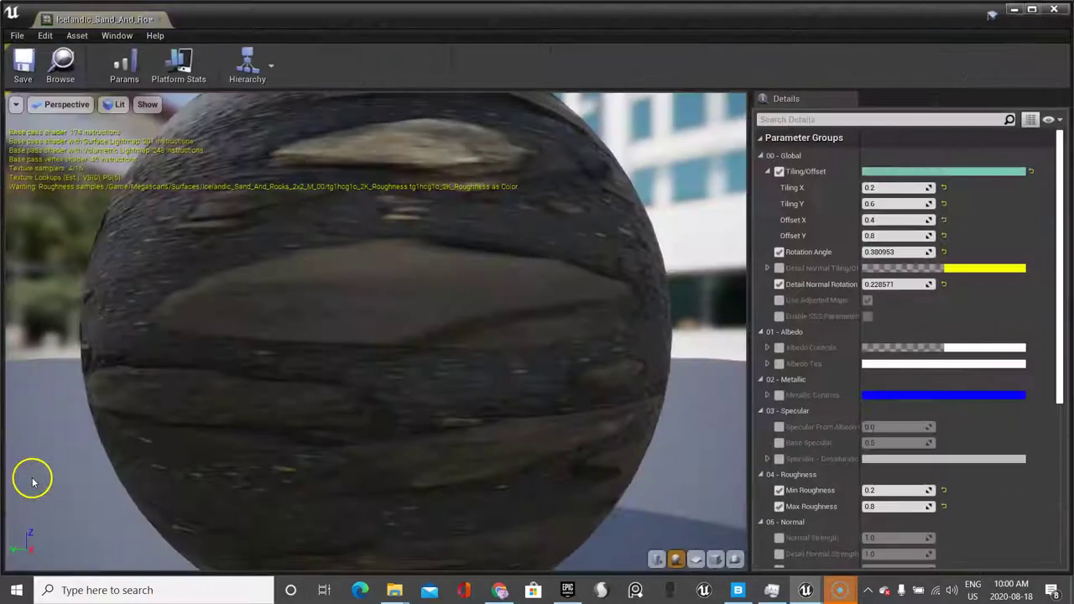
click(779, 172)
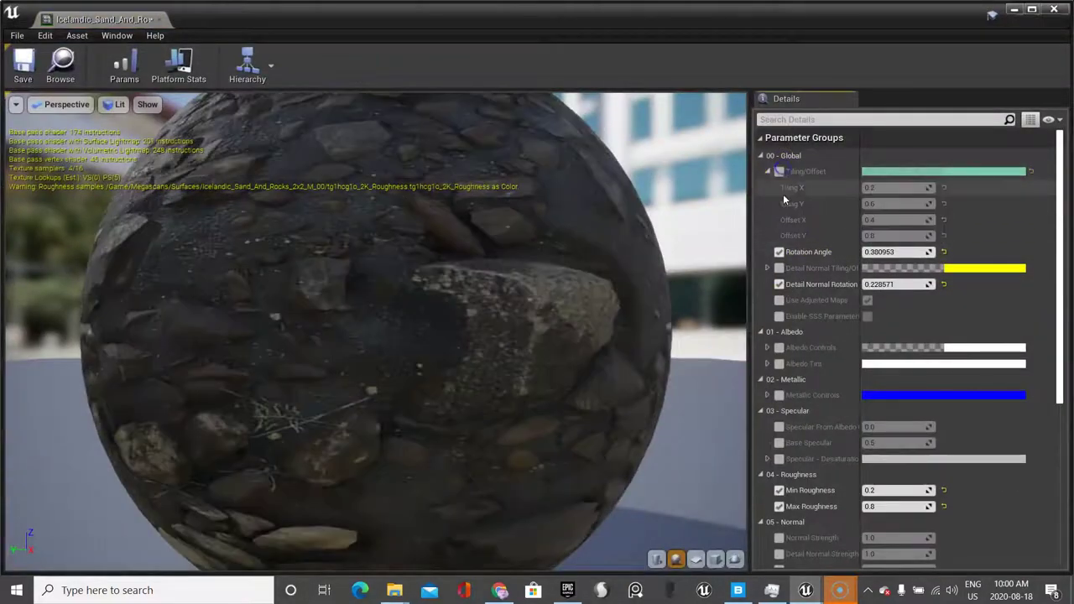
click(780, 285)
click(780, 251)
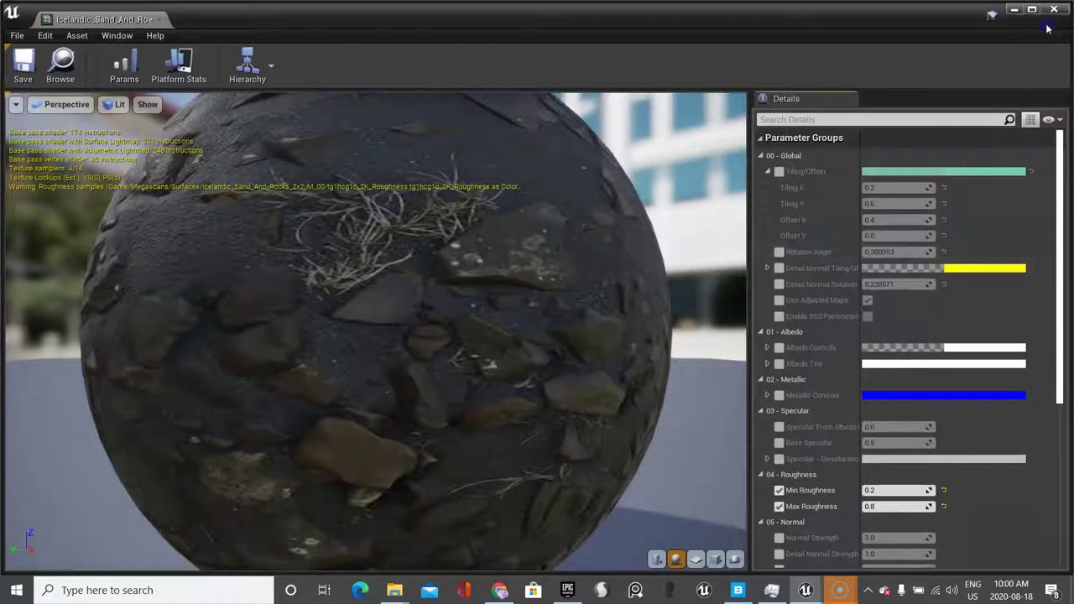
- Disable the material instance's Min Roughness and Max Roughness overrides and return to the level
click(780, 490)
click(779, 506)
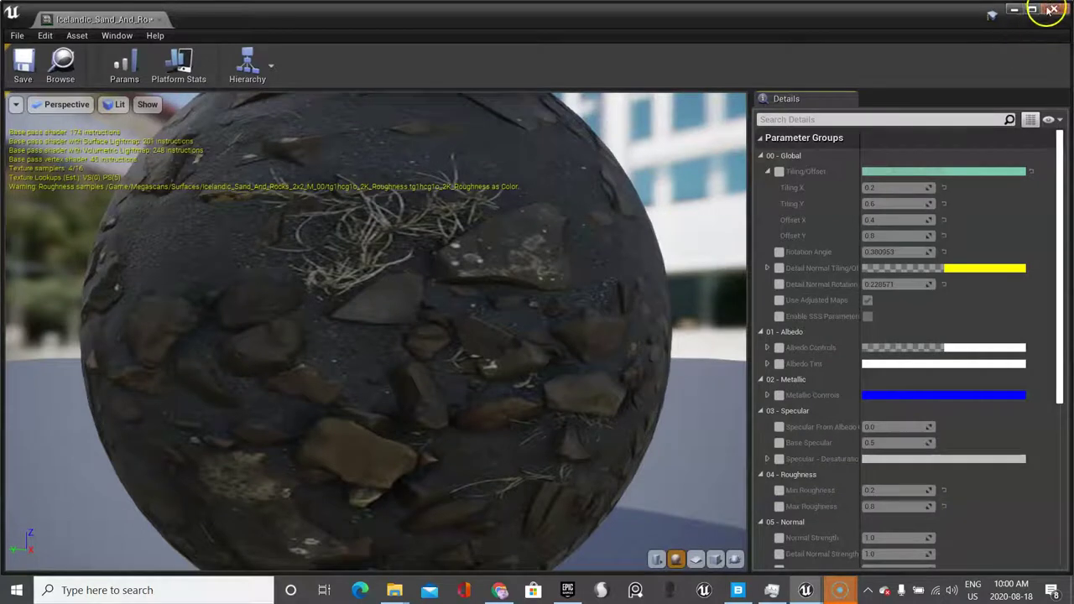
click(1014, 13)
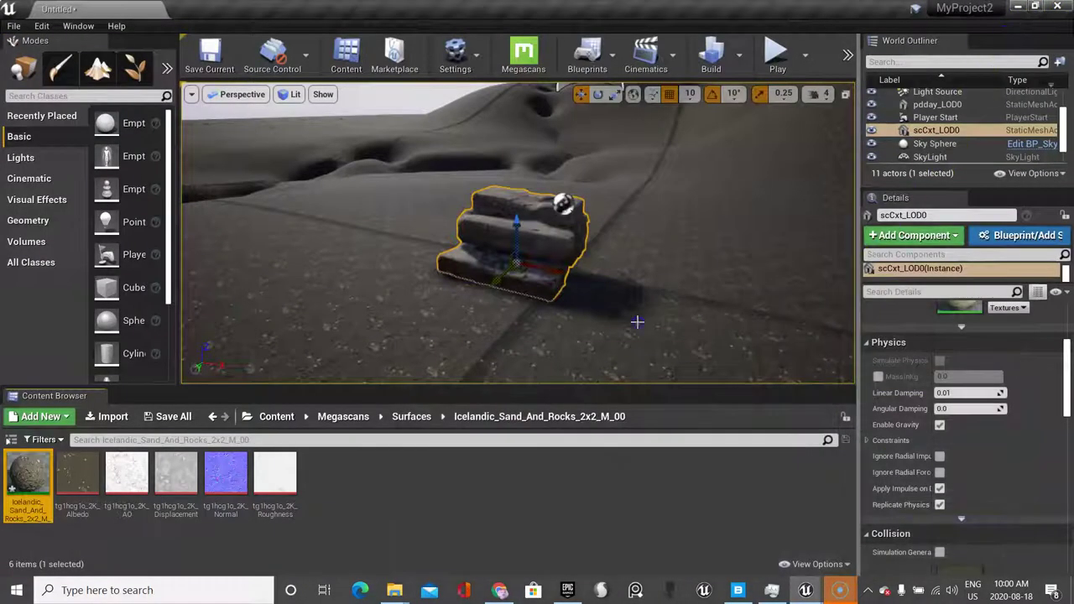
- Examine the ground texture across the landscape from a distance and review the material instance's parameter groups
scroll(635, 319, down, 5)
scroll(634, 319, down, 2)
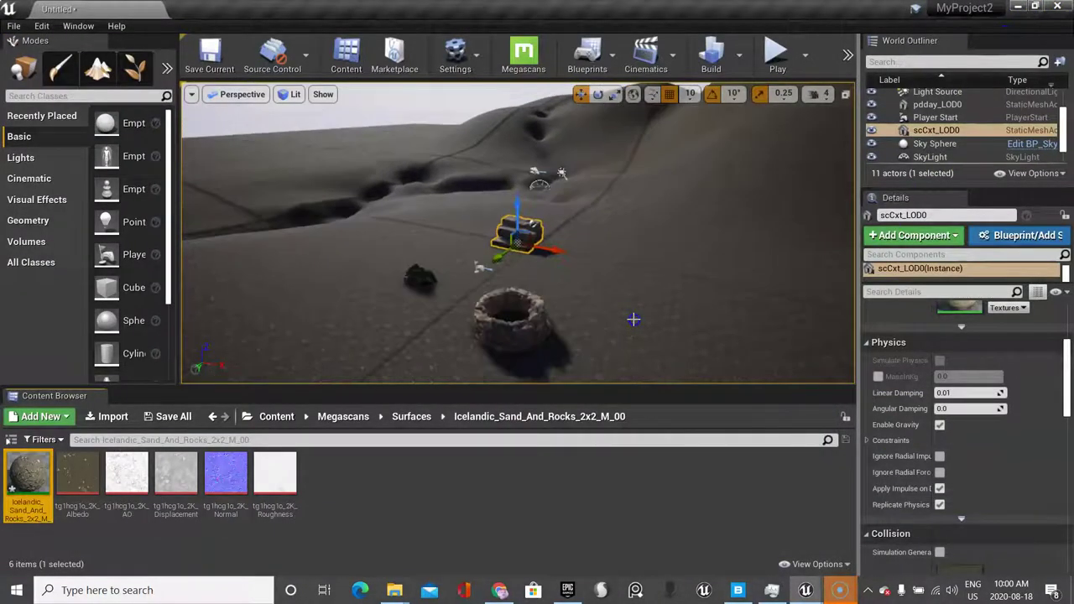
scroll(635, 319, down, 1)
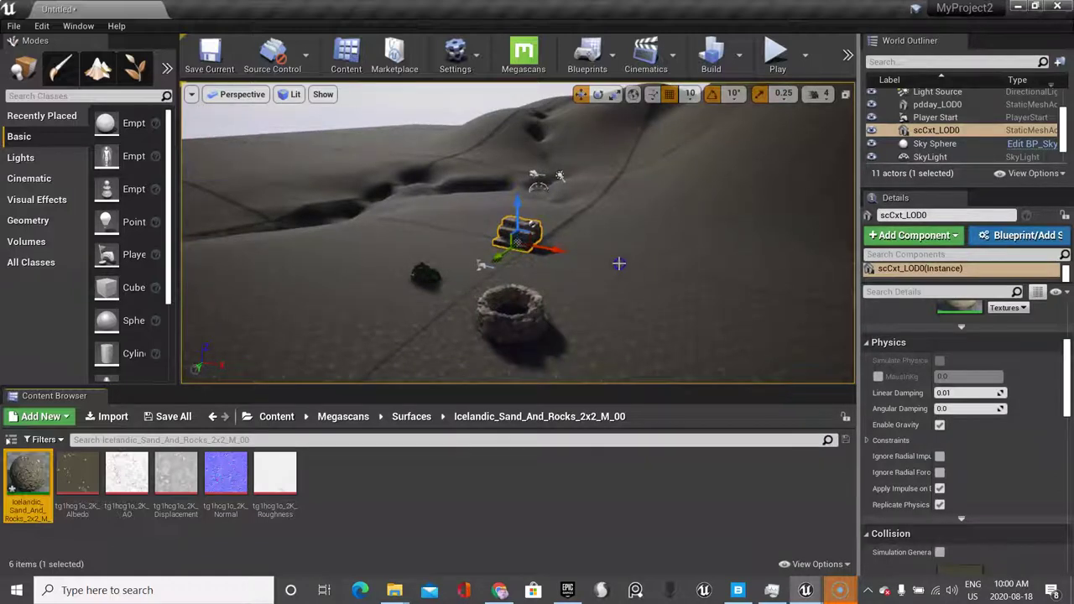
scroll(629, 264, up, 2)
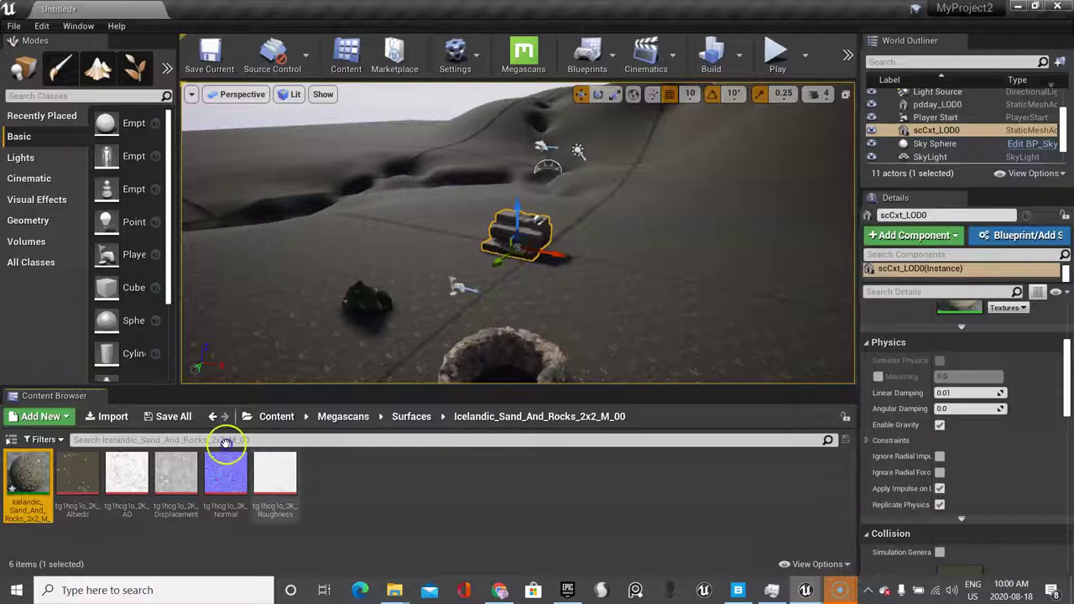
double_click(29, 475)
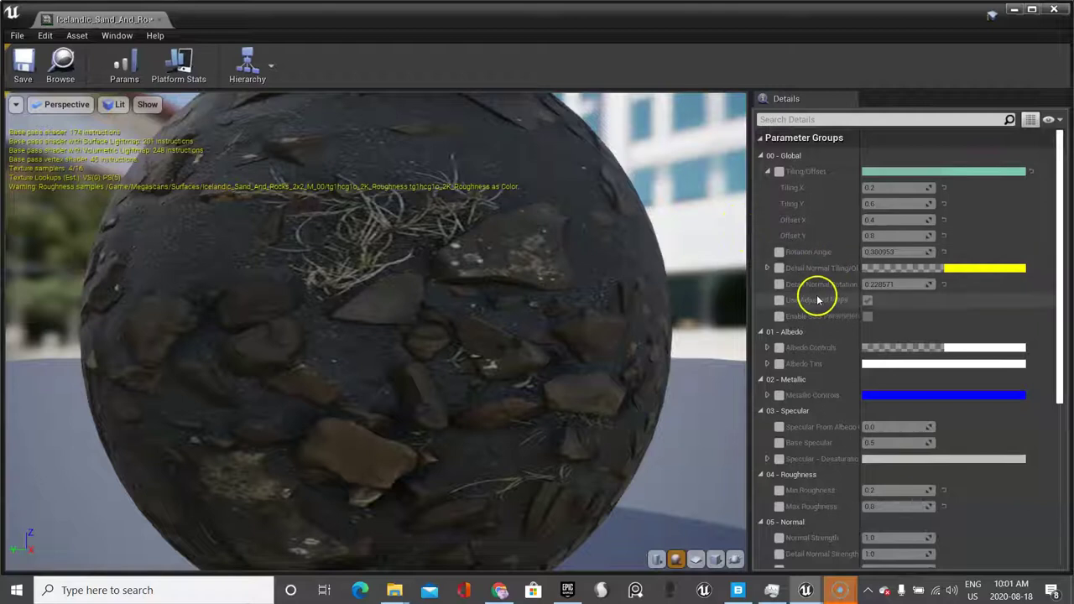
scroll(813, 298, down, 3)
scroll(797, 312, down, 2)
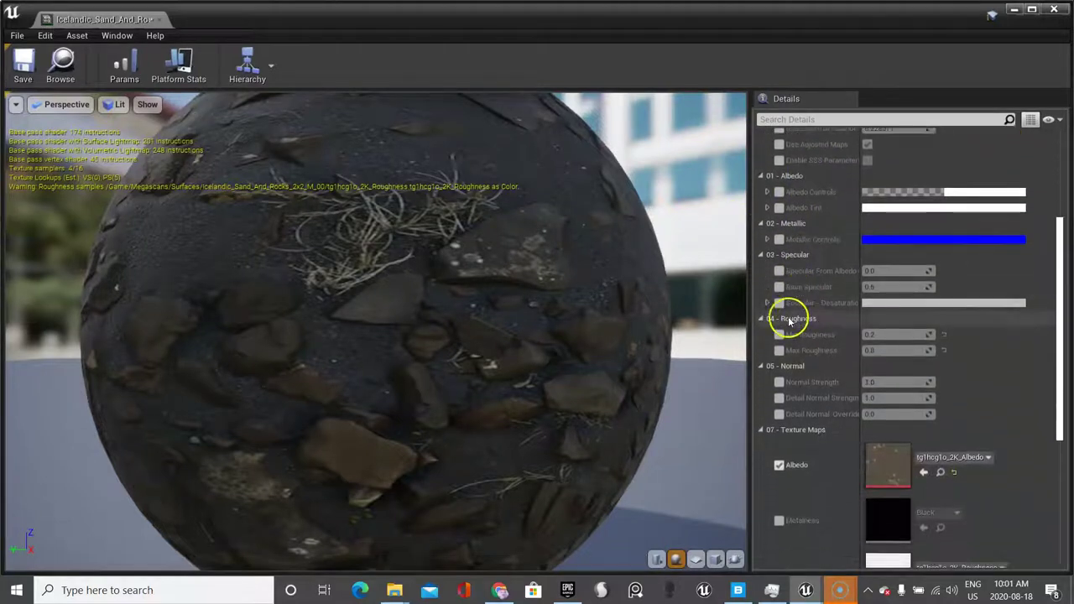
scroll(899, 364, up, 5)
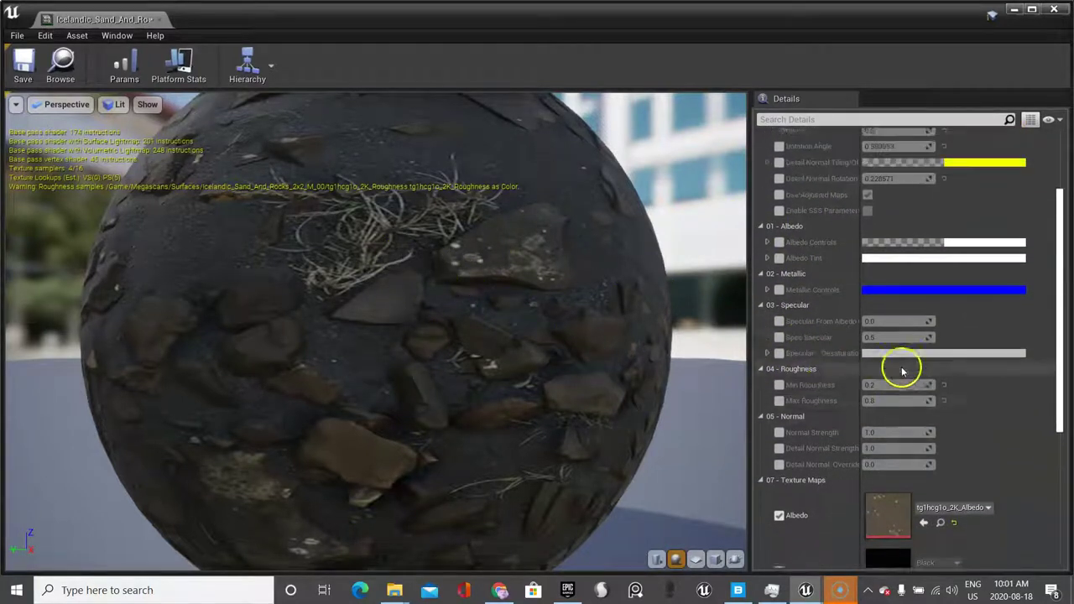
- Enable the material instance's Tiling/Offset override, set Tiling Y to 0.5, and return to the level
click(779, 171)
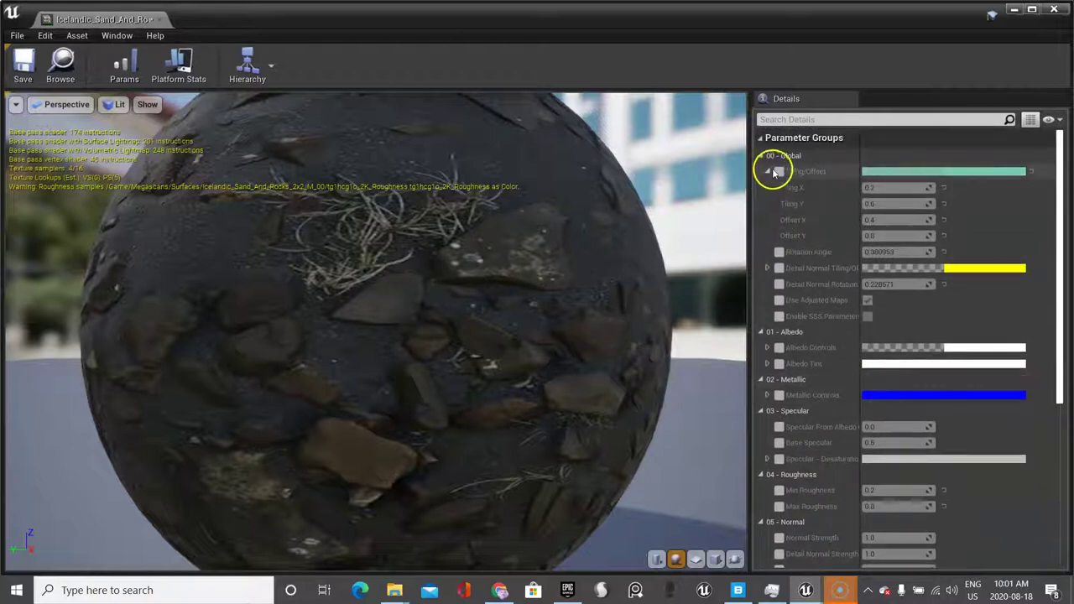
click(869, 204)
click(872, 188)
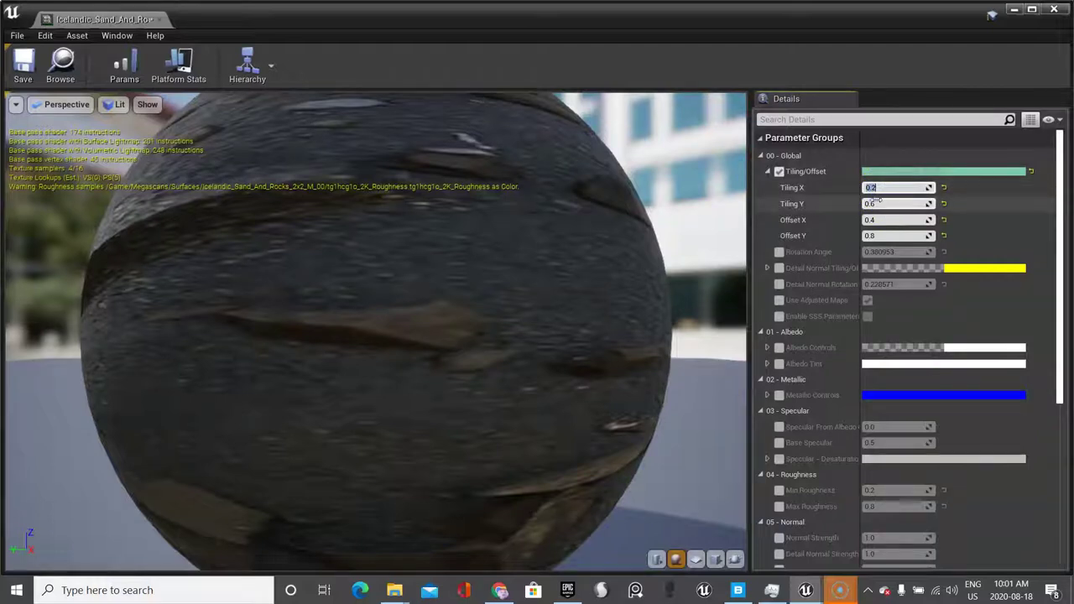
click(873, 204)
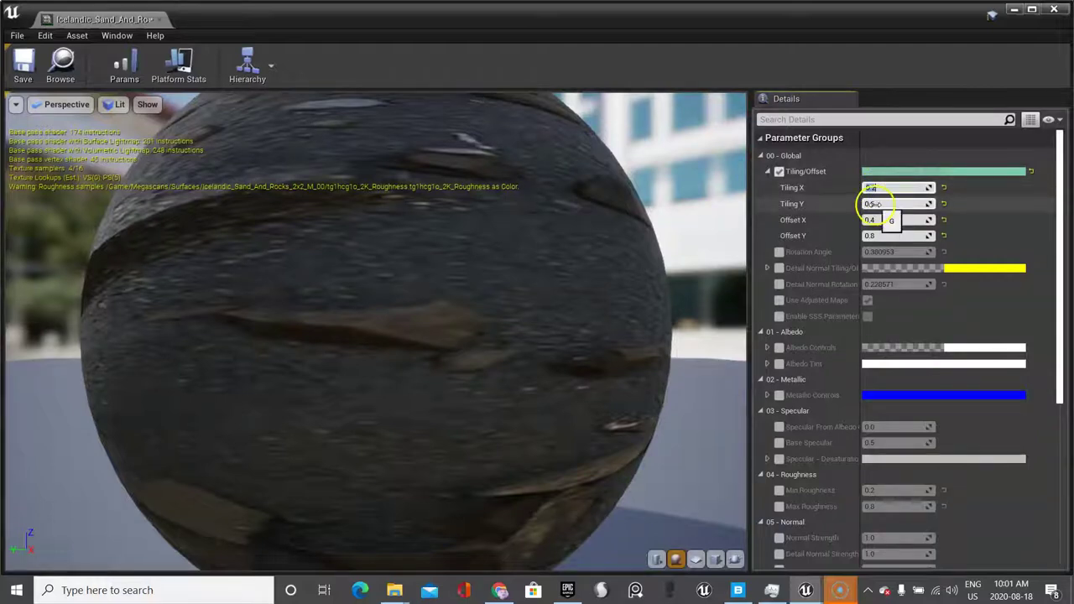
click(874, 203)
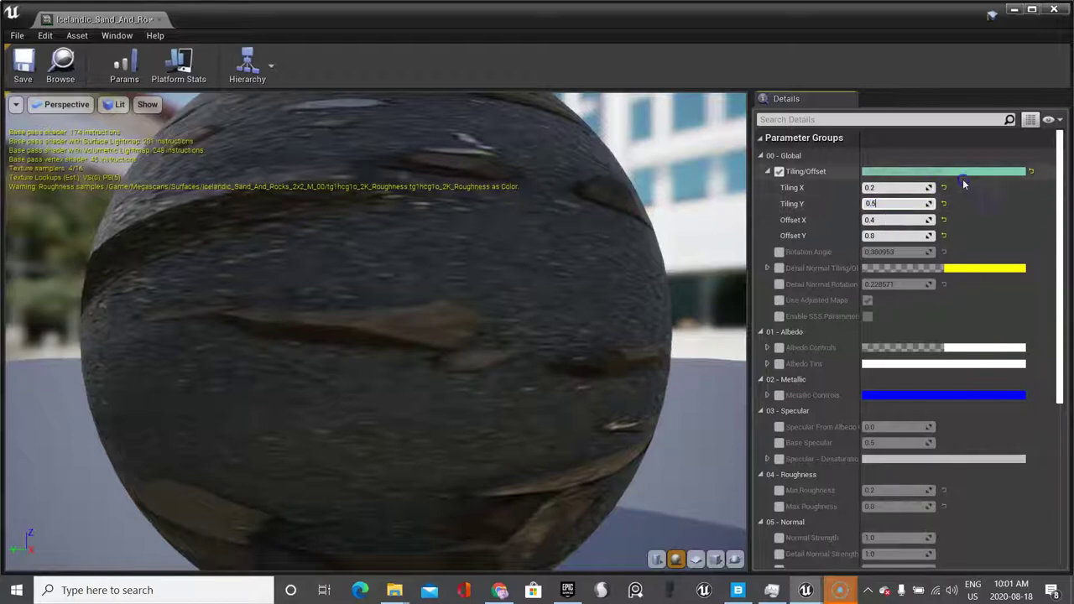
click(1038, 193)
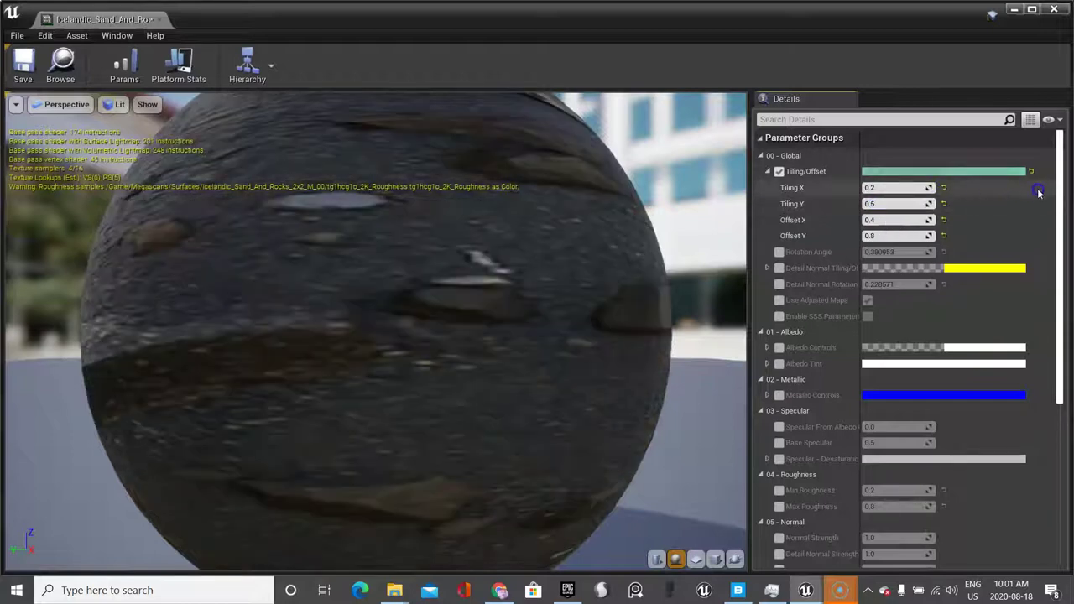
click(1014, 10)
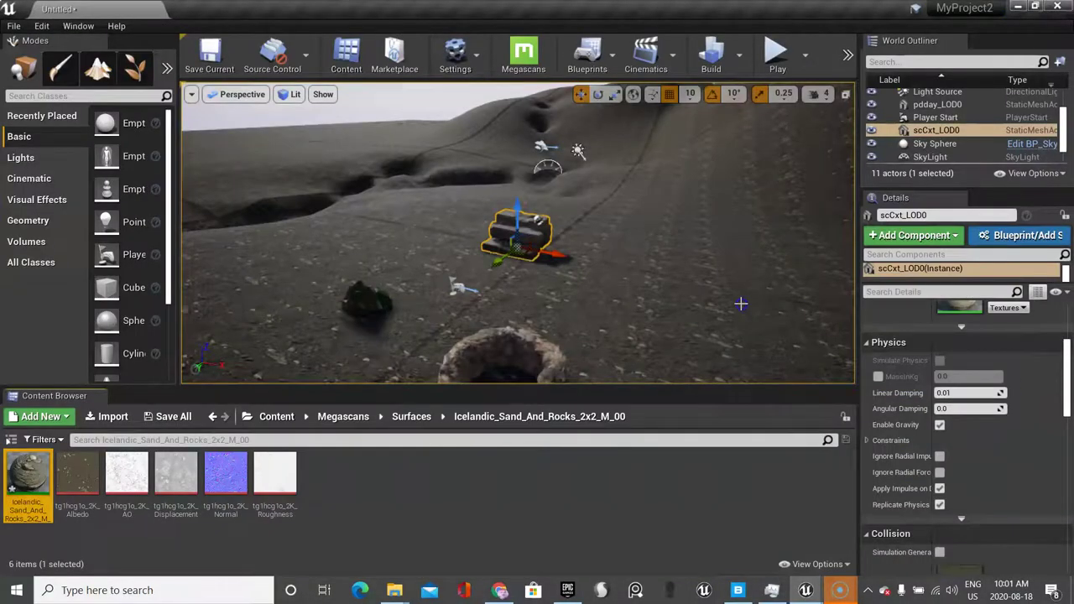
- Check the ground around the stone steps, enable the material instance's Rotation Angle override, and return to the level
key(f)
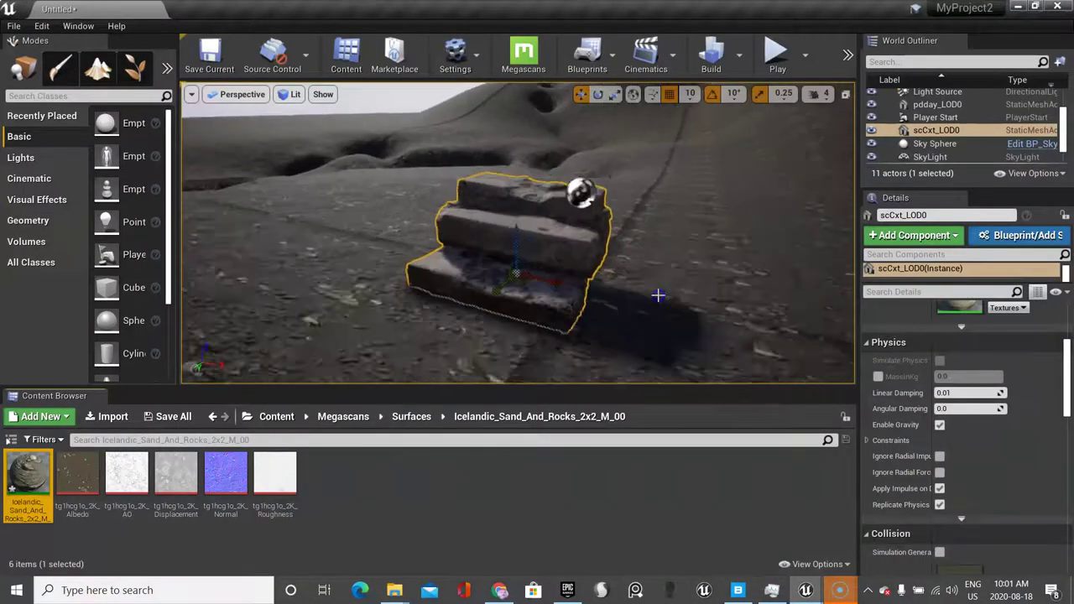
scroll(658, 295, up, 5)
scroll(659, 296, down, 4)
alt+drag(755, 289, 663, 340)
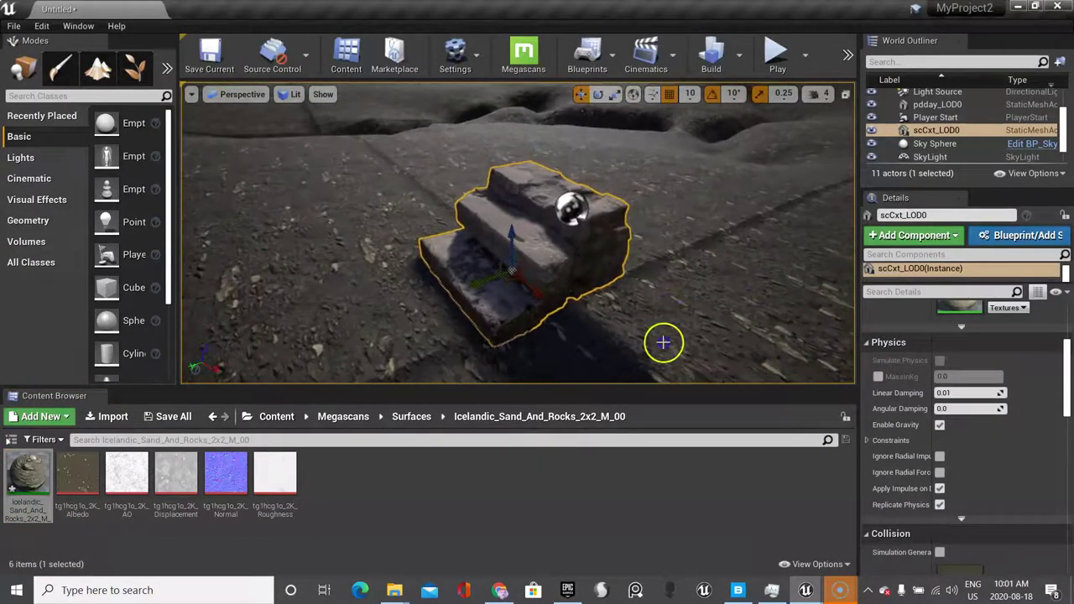
double_click(32, 482)
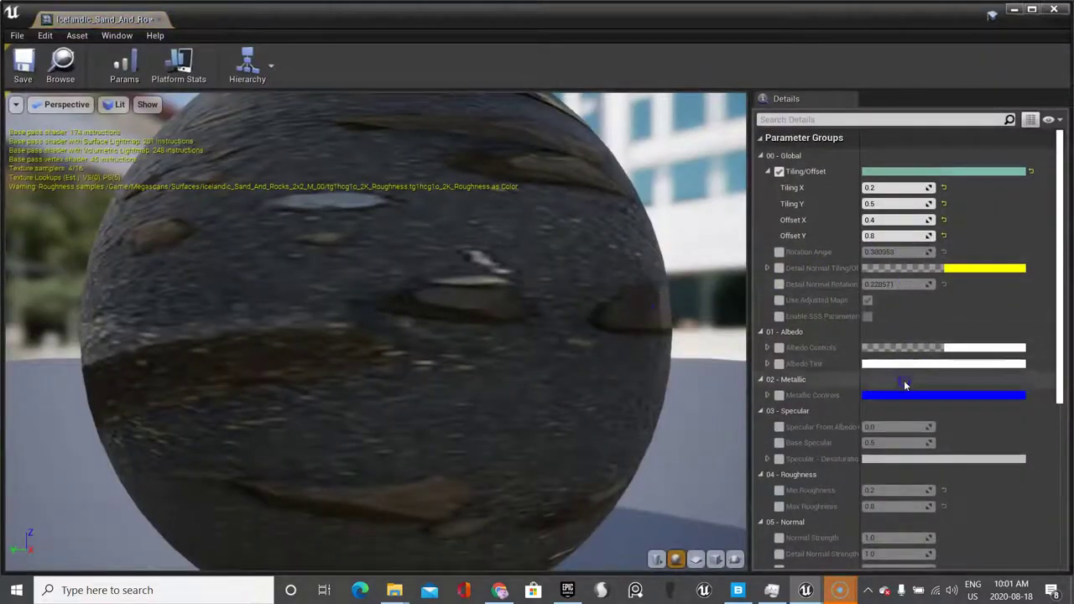
click(887, 447)
scroll(885, 457, down, 1)
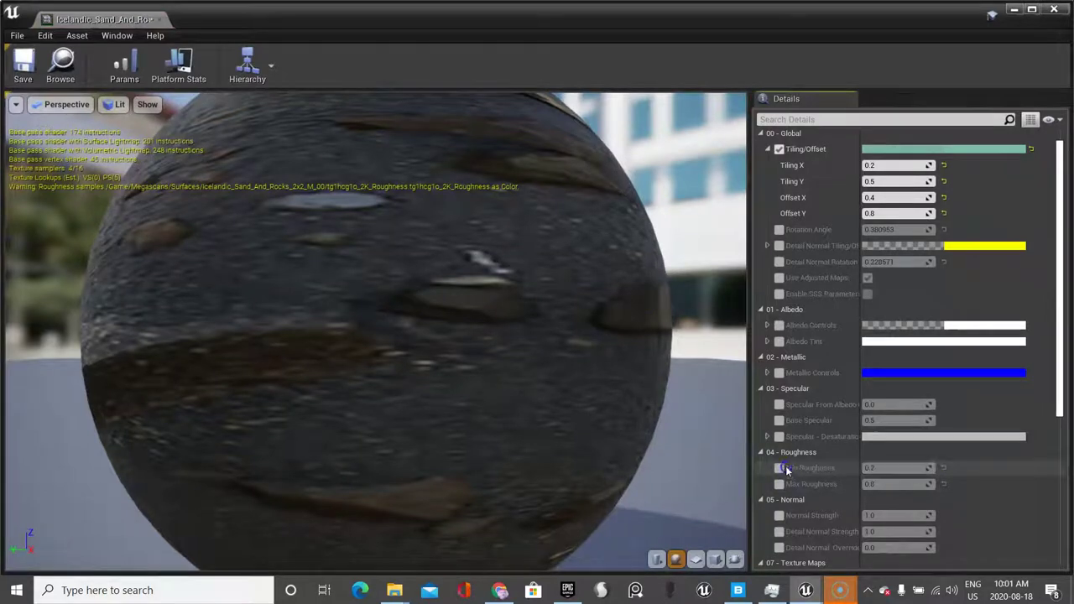
click(779, 373)
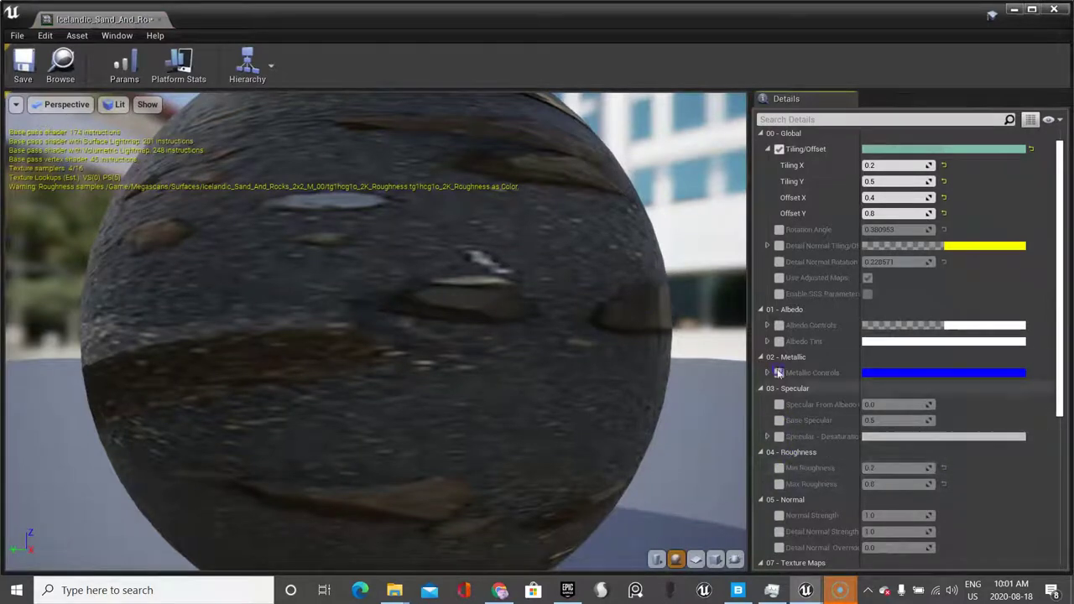
click(787, 240)
click(779, 230)
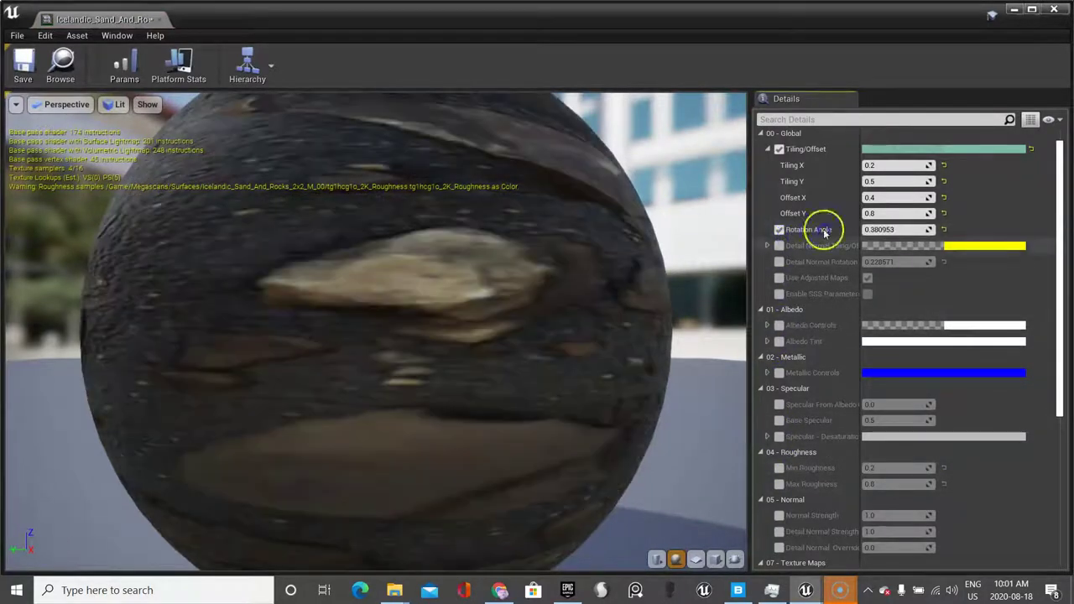
click(1012, 10)
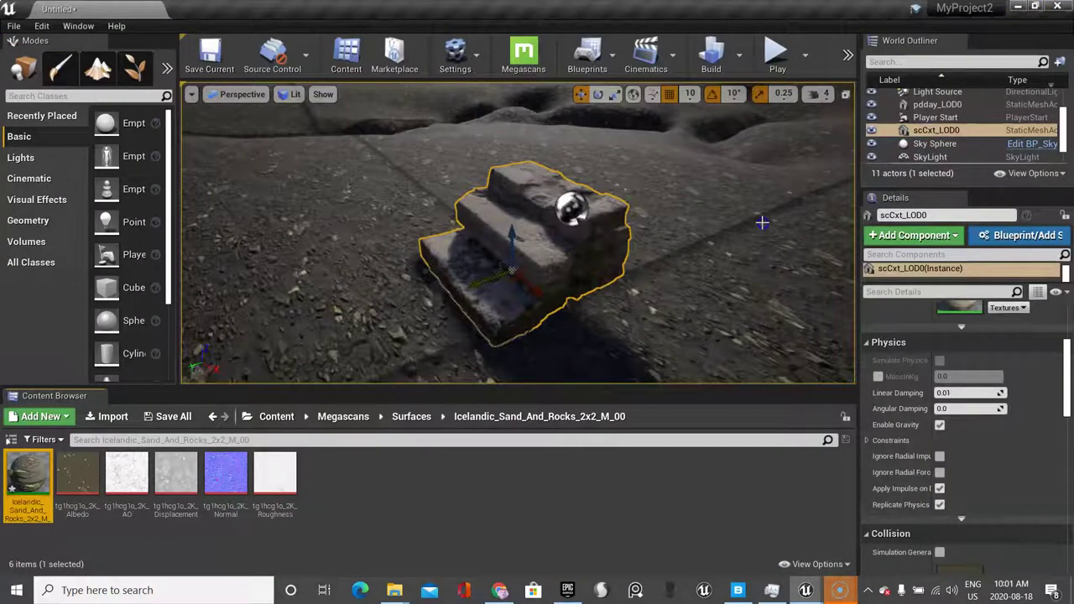
- Examine the rotated ground texture around the stone steps from far away and close up
scroll(744, 233, down, 8)
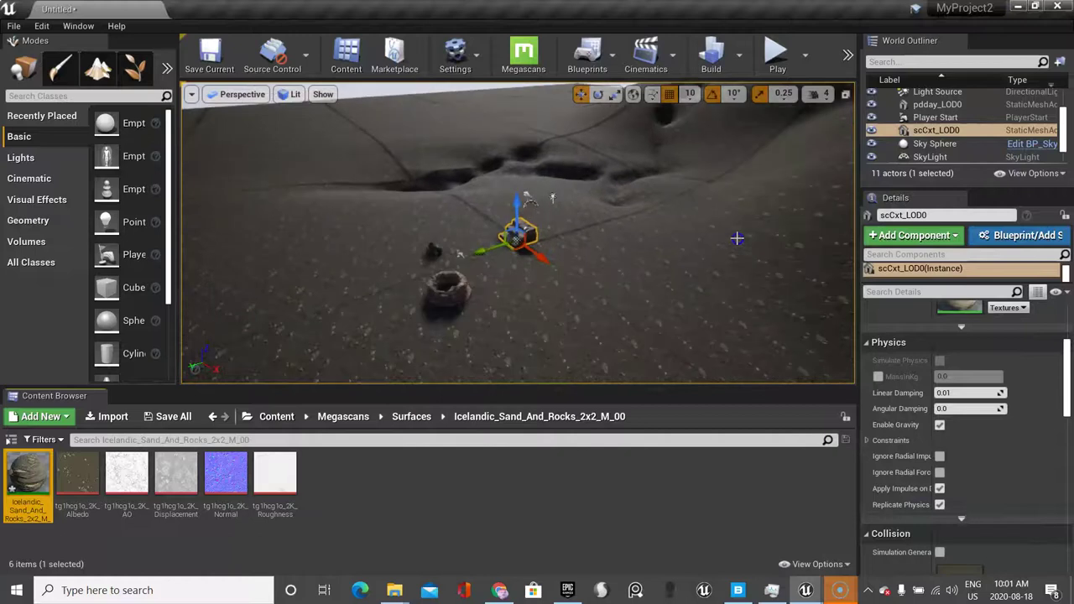
scroll(736, 239, up, 6)
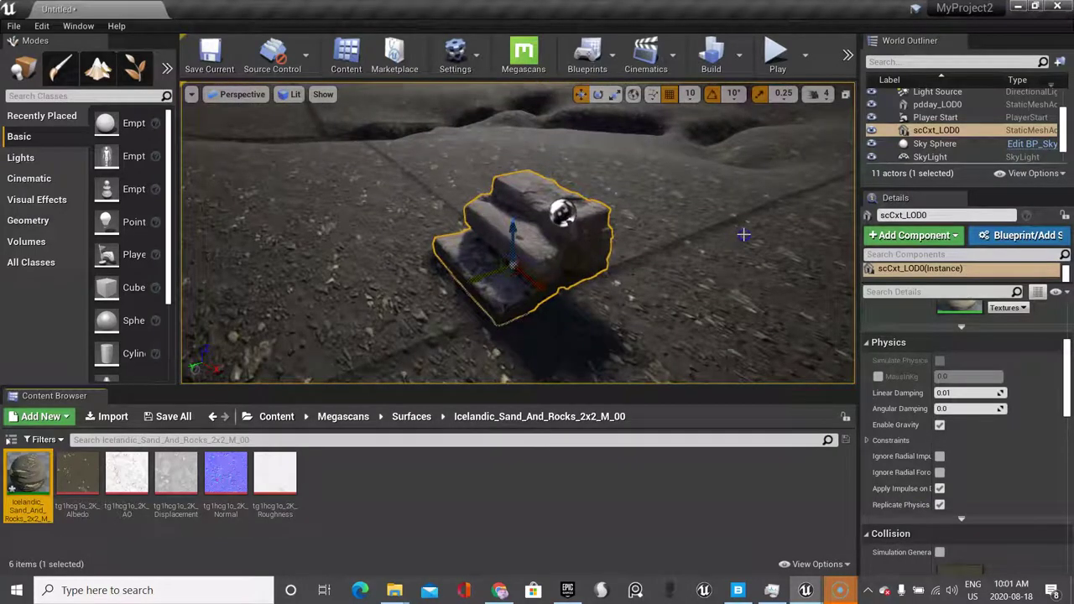
alt+drag(770, 222, 844, 210)
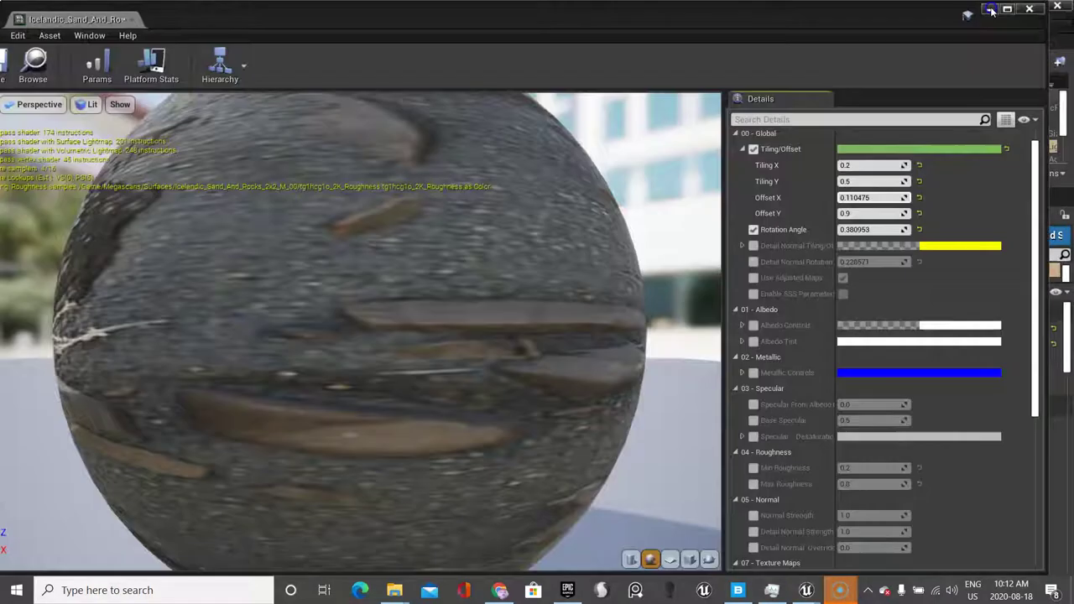
click(991, 9)
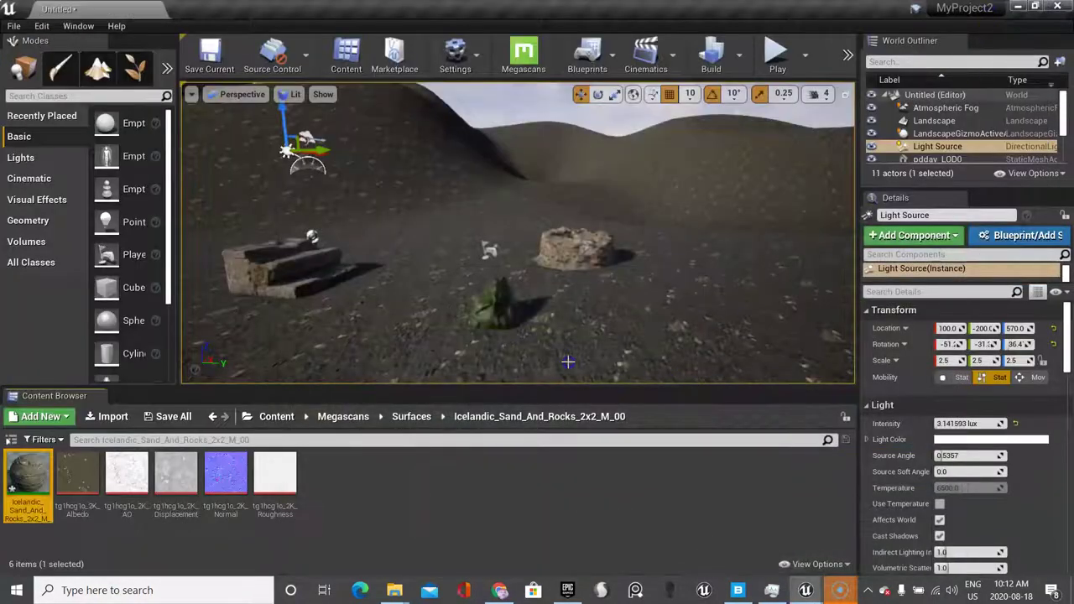
- Select the Light Source in the level and set its mobility to Stationary
click(710, 241)
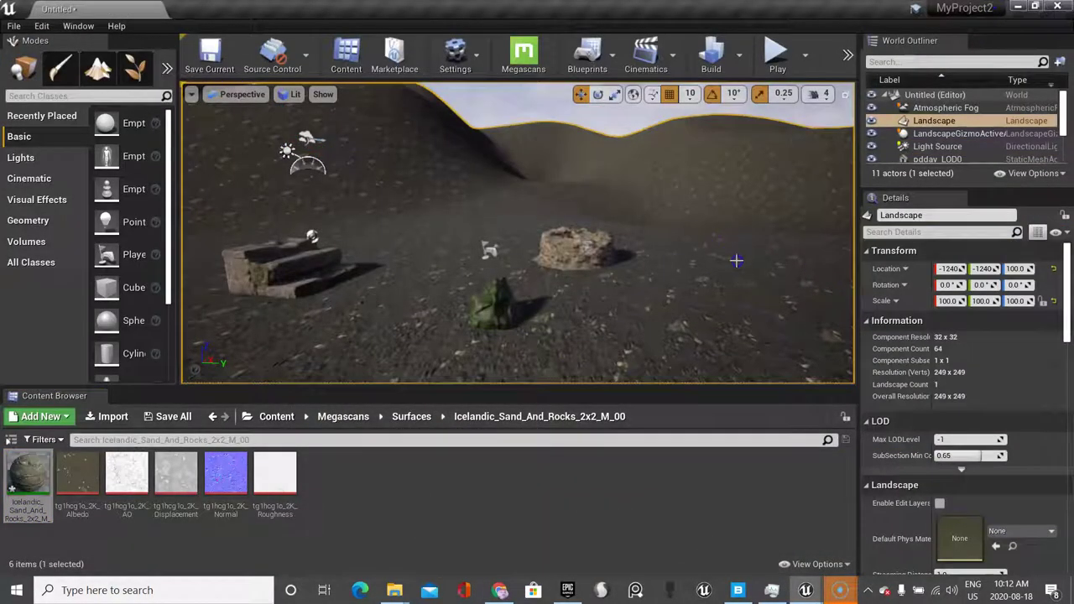
scroll(948, 139, down, 3)
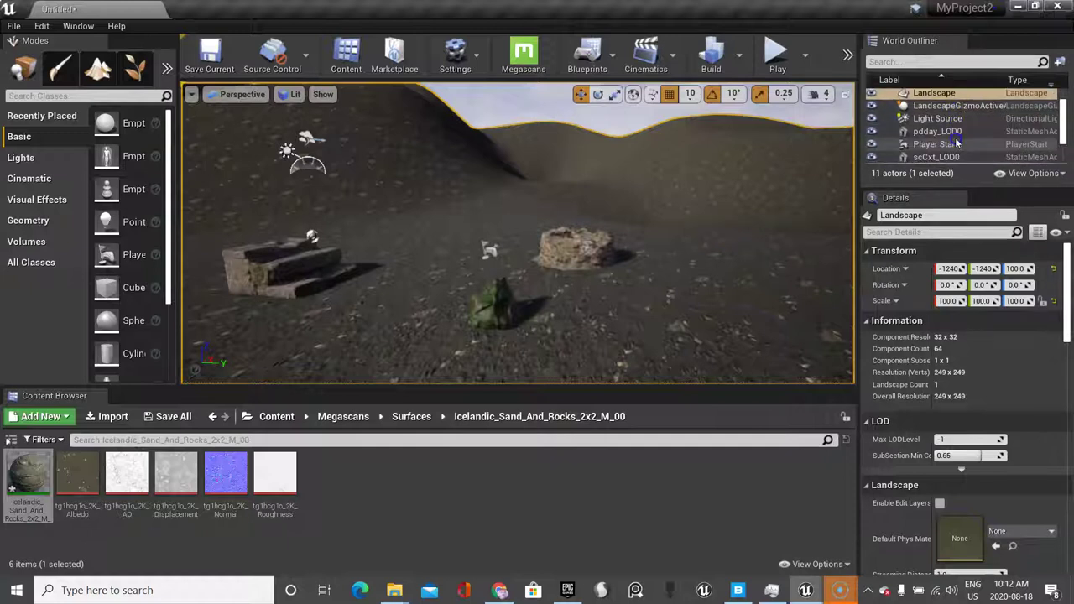
scroll(949, 147, down, 2)
scroll(942, 155, up, 5)
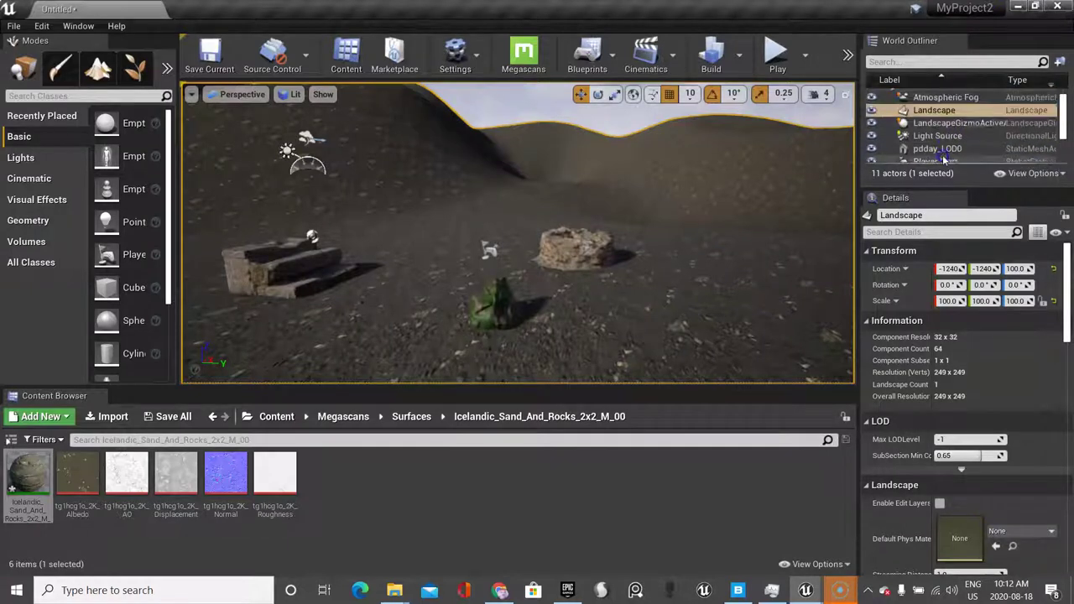
scroll(935, 139, down, 3)
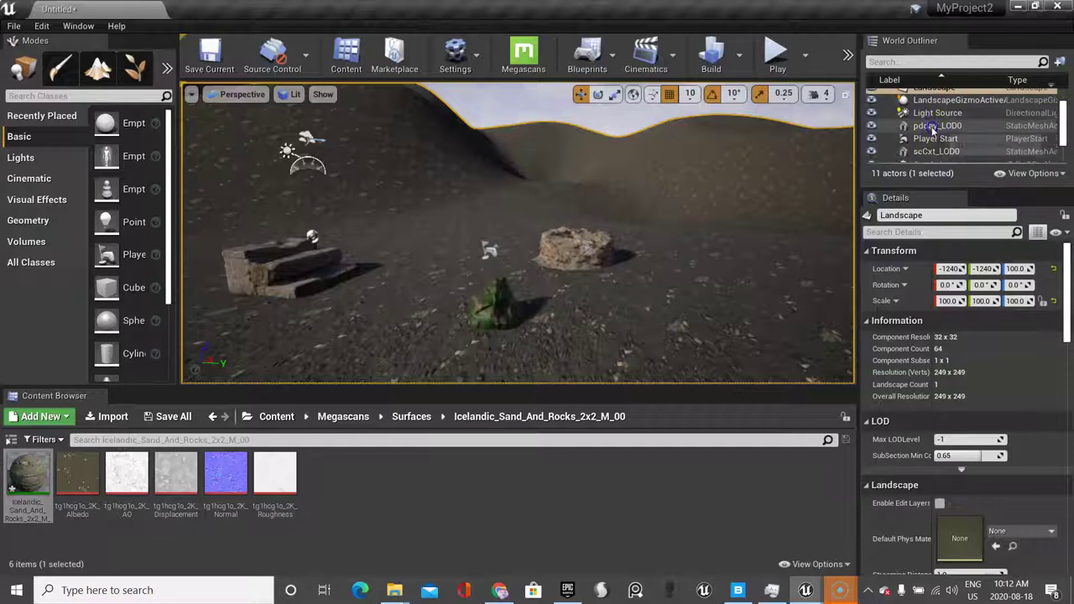
click(948, 99)
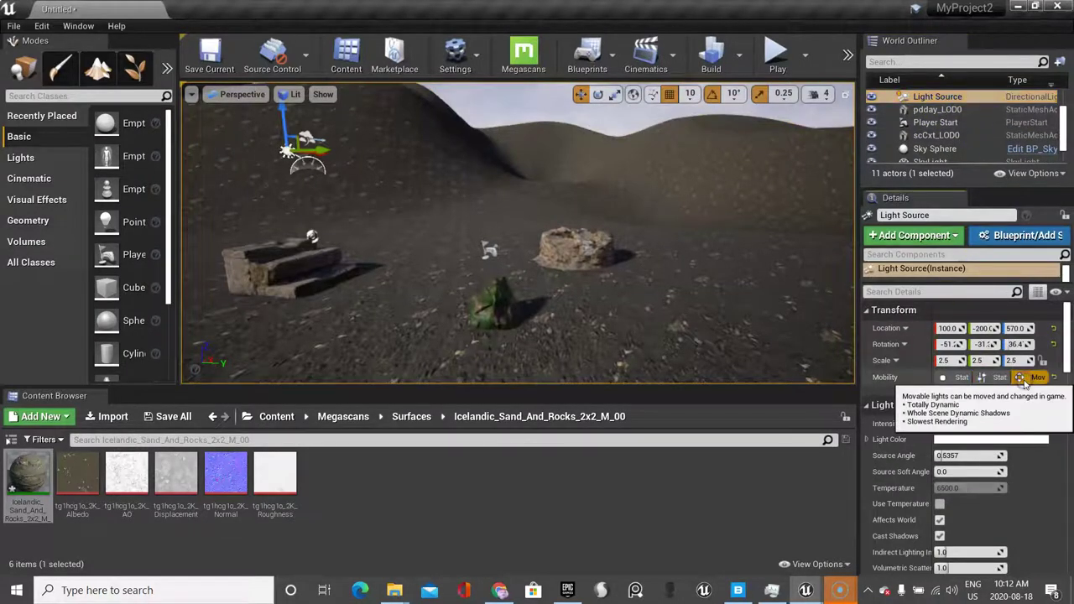
click(991, 376)
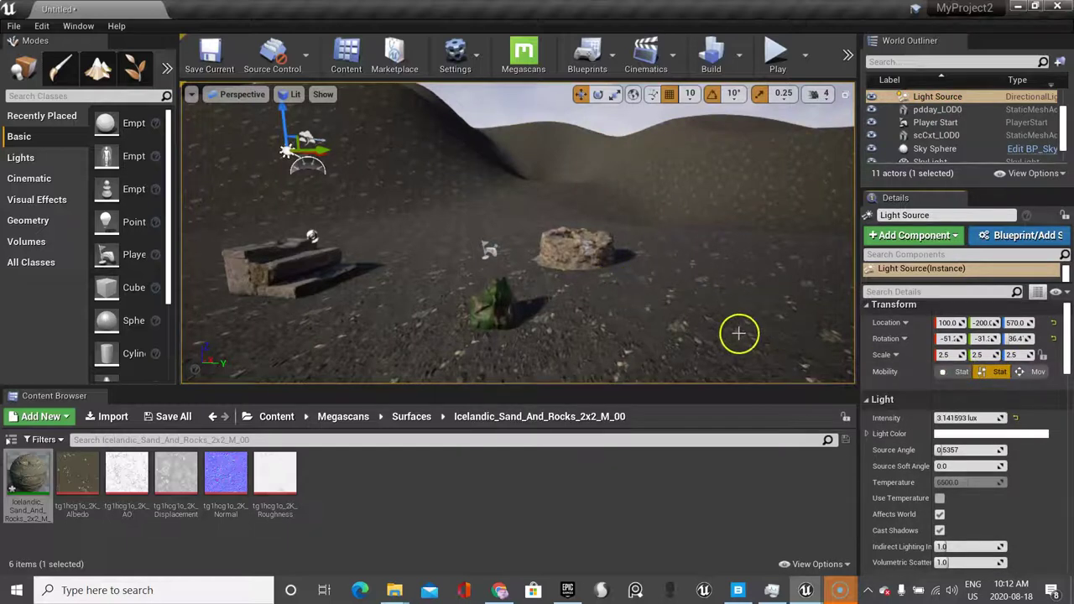
- Review the Light Source's mobility options, pick Stationary, and look over the lit scene from farther away
scroll(738, 333, down, 1)
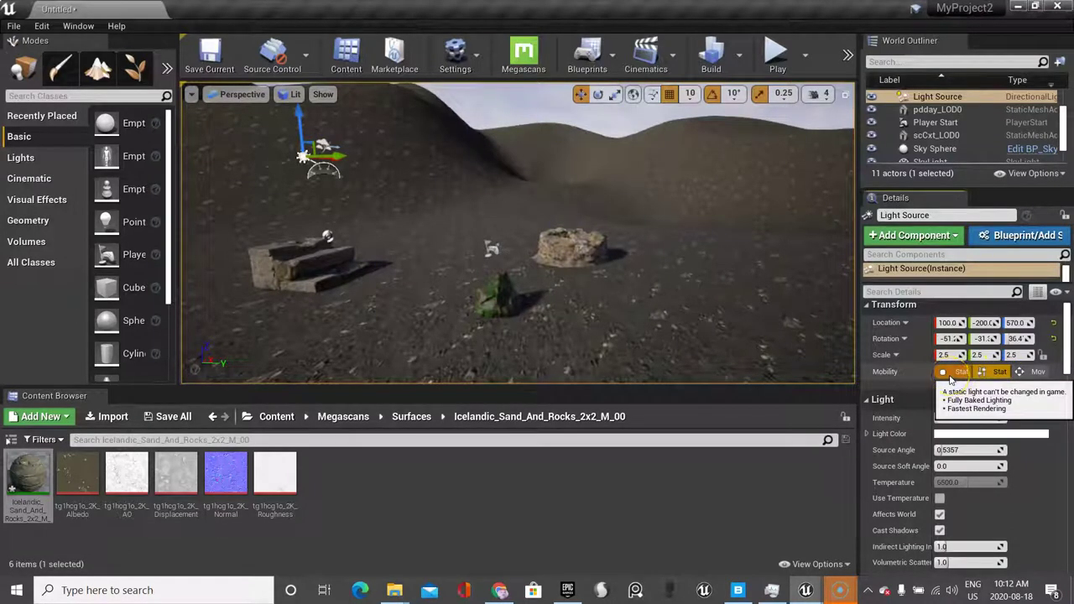
click(998, 372)
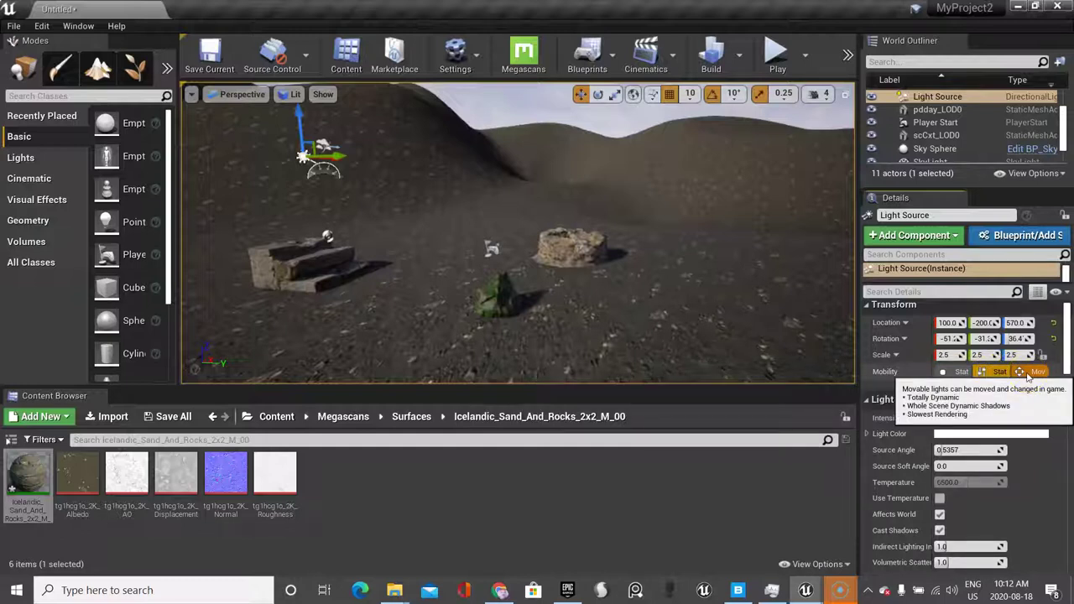
scroll(508, 266, down, 5)
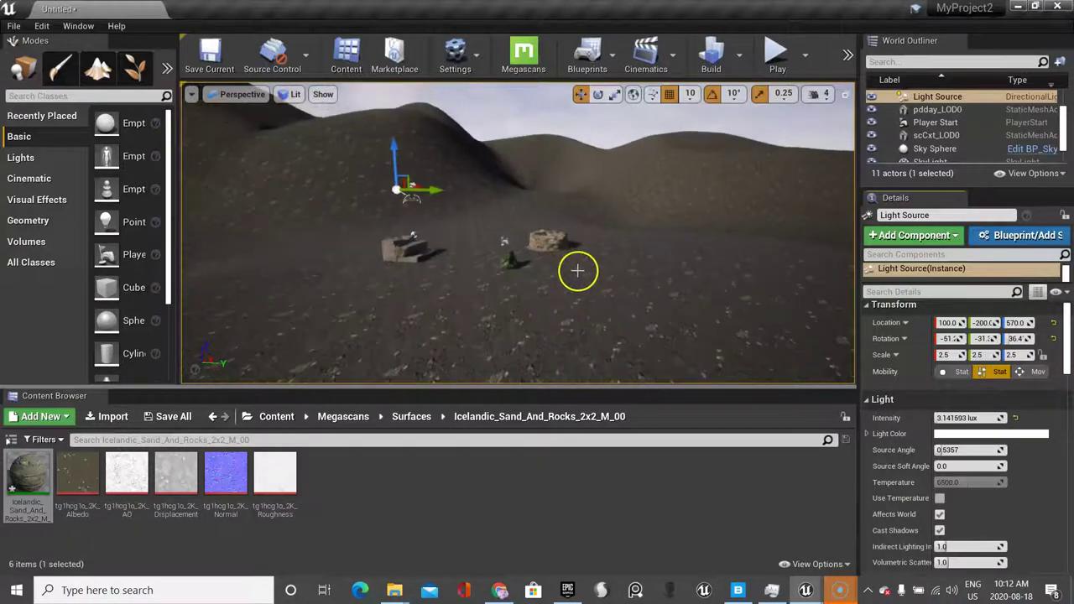
scroll(577, 271, down, 3)
scroll(578, 271, up, 6)
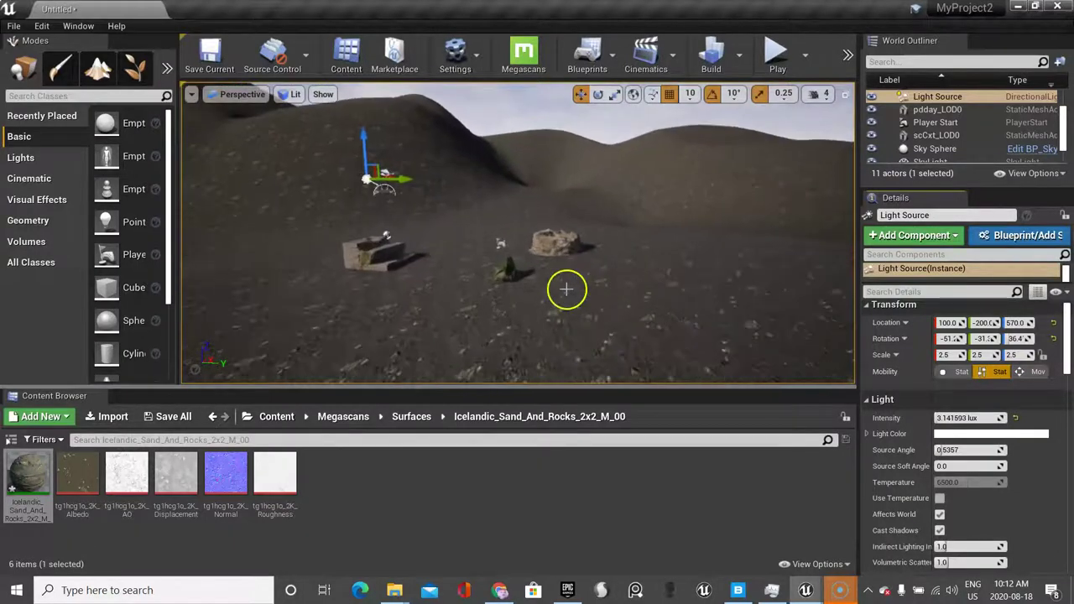
- Narrow the ground material instance's editor window, set Offset X to 0.2, and check the ground around the stone steps in the level
double_click(21, 480)
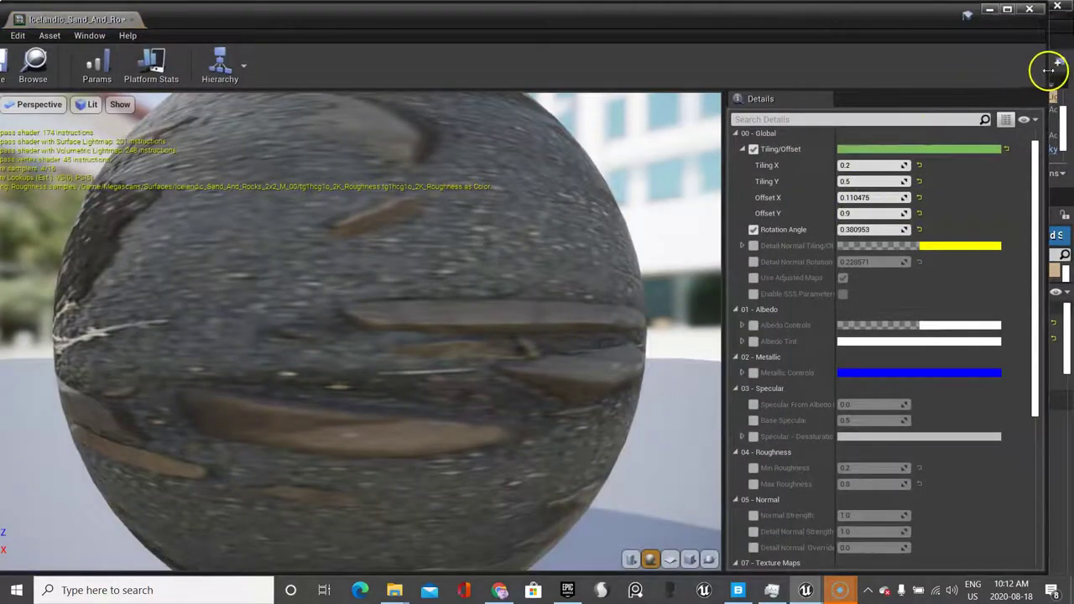
drag(1049, 65, 602, 96)
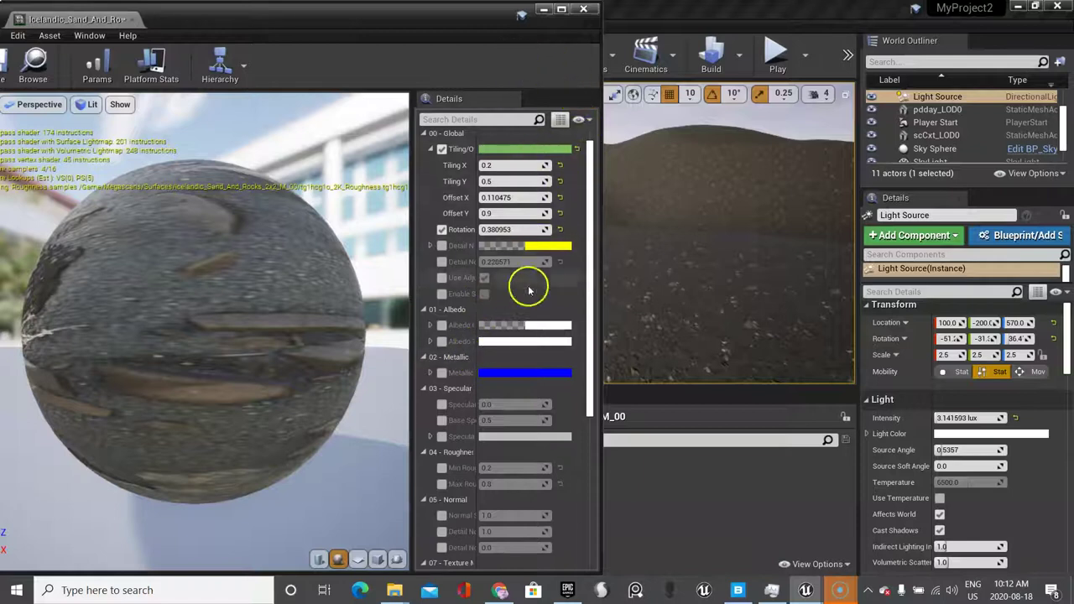
click(498, 198)
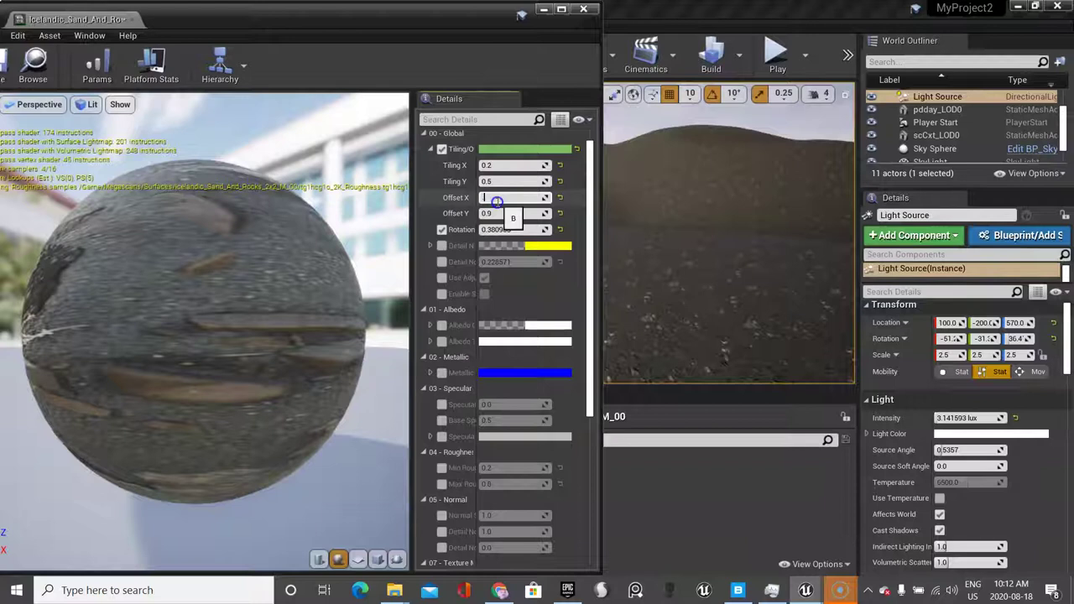
key(Return)
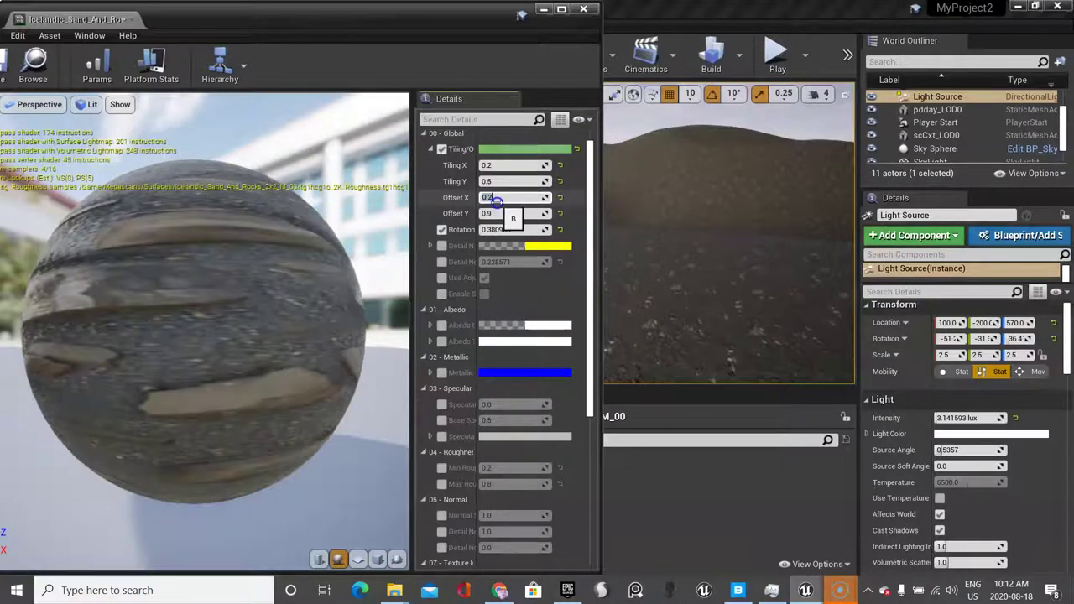
scroll(480, 335, up, 1)
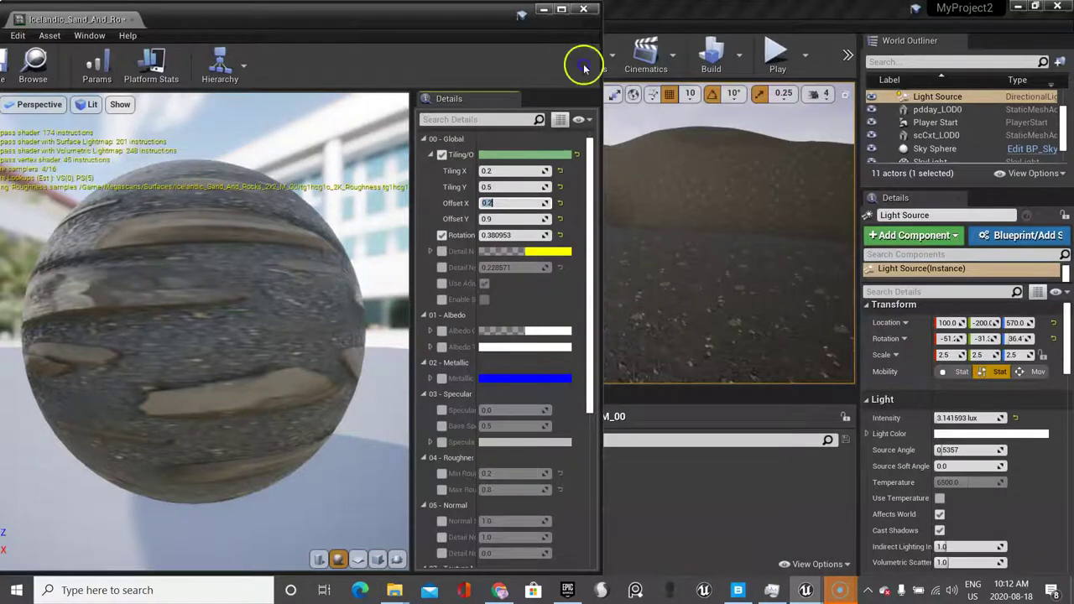
click(543, 12)
scroll(455, 268, up, 6)
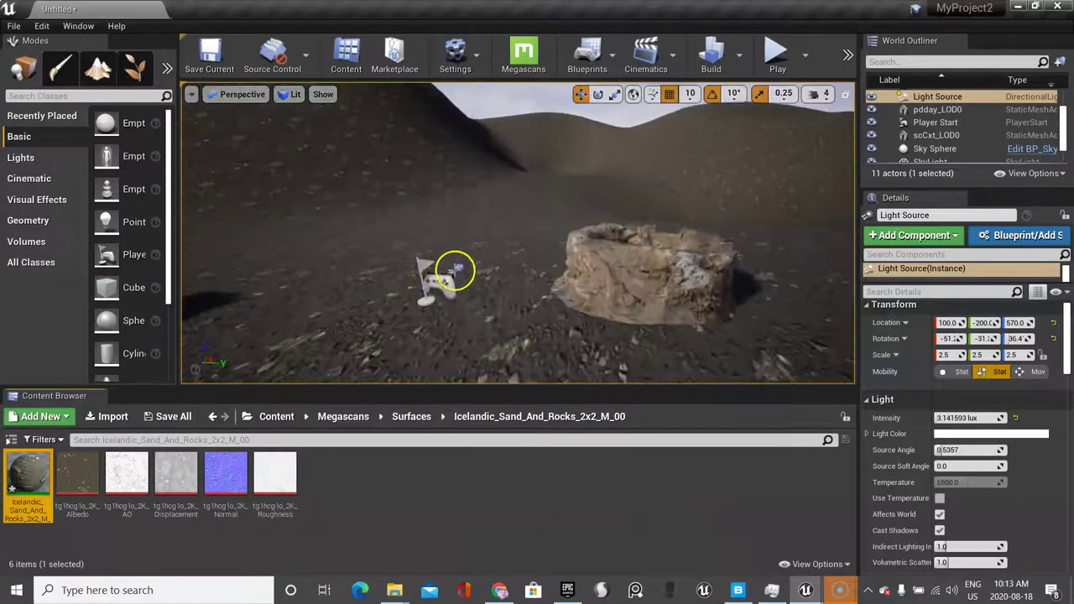
right_drag(511, 276, 368, 267)
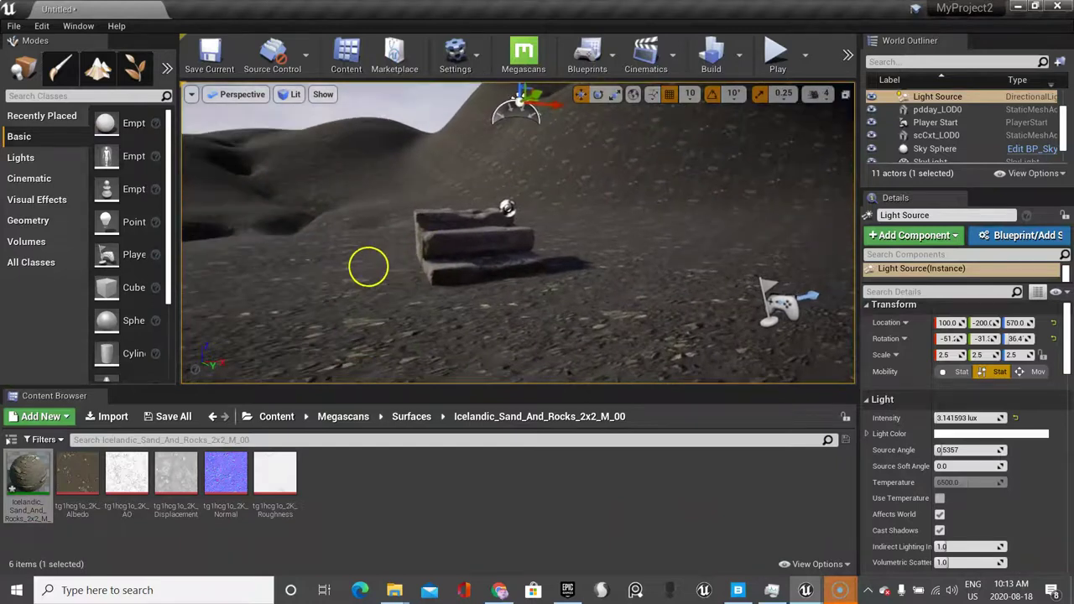
- Reopen the ground material instance, enable its Metallic Controls override, and set Tiling X to 0.291429 and Tiling Y to 0.248573
double_click(19, 479)
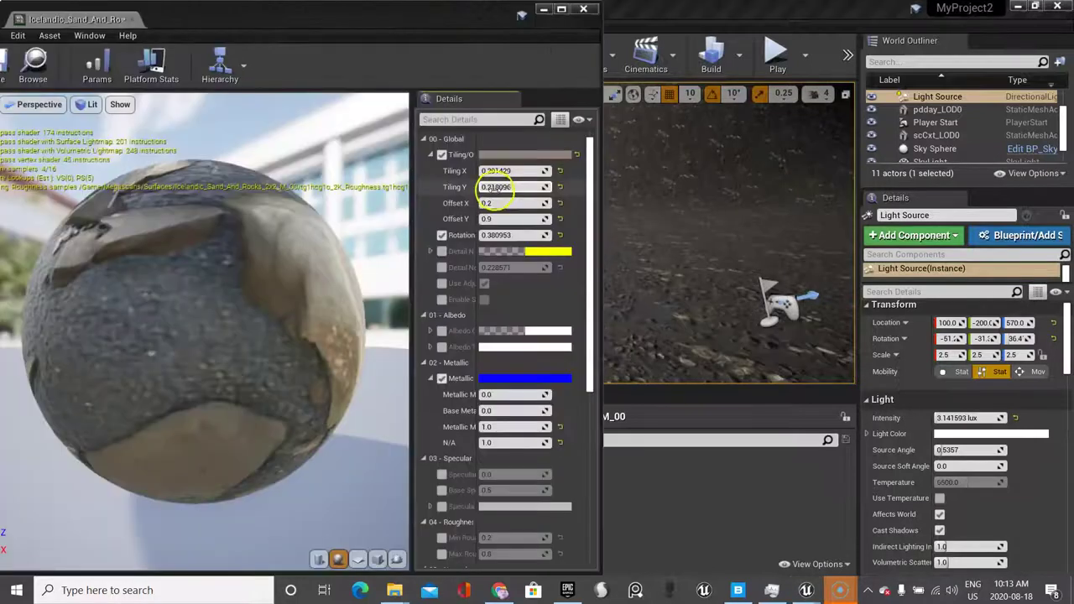
click(494, 187)
mouse_move(497, 187)
mouse_down()
mouse_move(510, 187)
mouse_move(495, 186)
mouse_up()
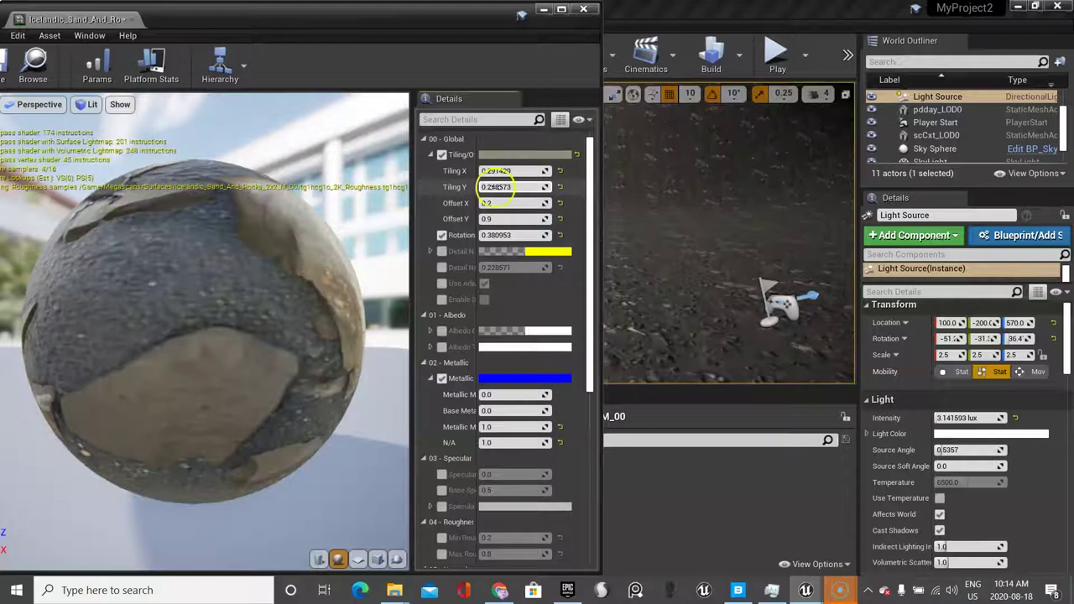
- Set Offset X to 0.12381, Offset Y to 0.97619 and Tiling X to 0.161905, and check the ground in the level
click(490, 203)
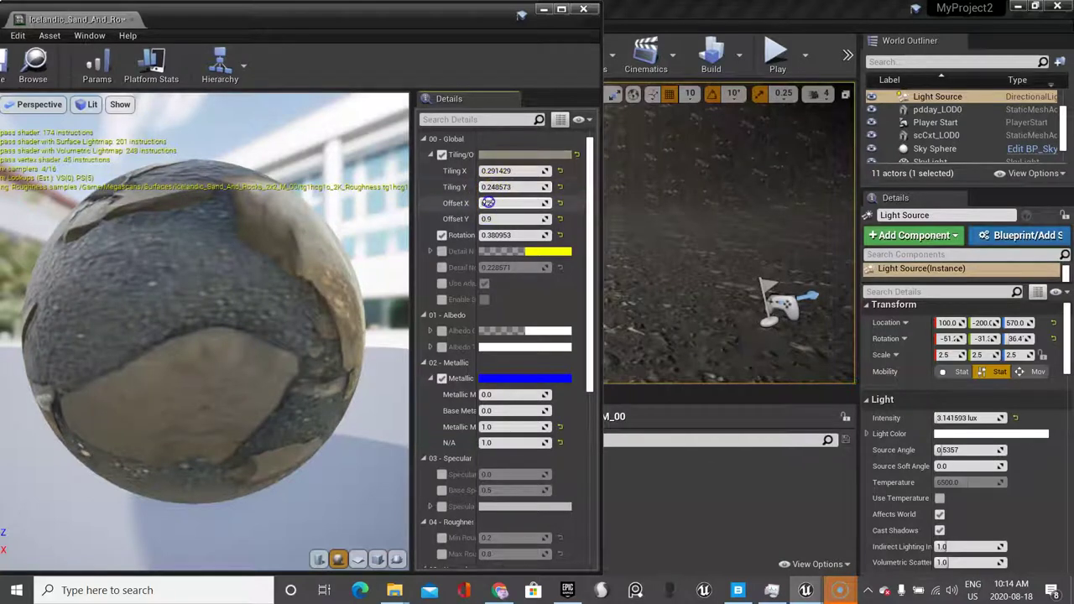
drag(488, 203, 496, 219)
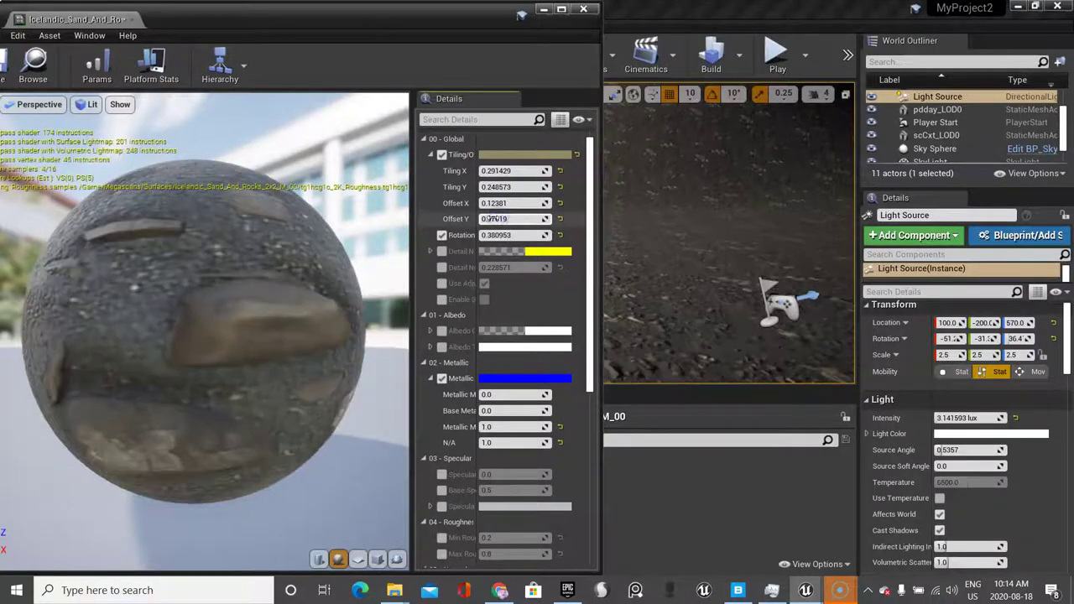
drag(507, 172, 506, 172)
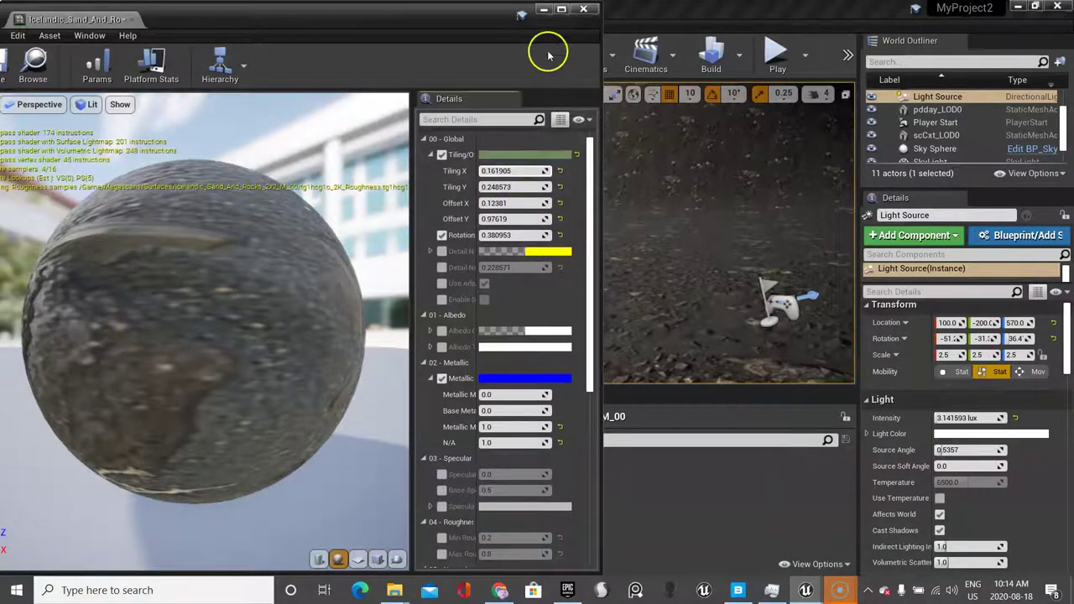
click(543, 10)
scroll(487, 271, up, 3)
scroll(485, 276, down, 5)
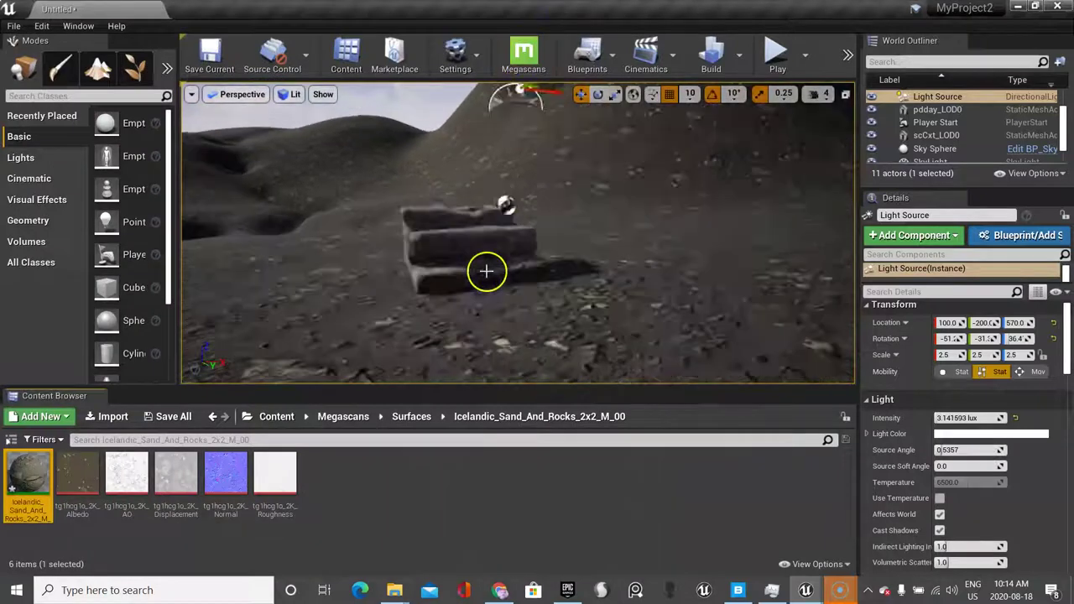
scroll(485, 278, down, 5)
scroll(485, 279, up, 7)
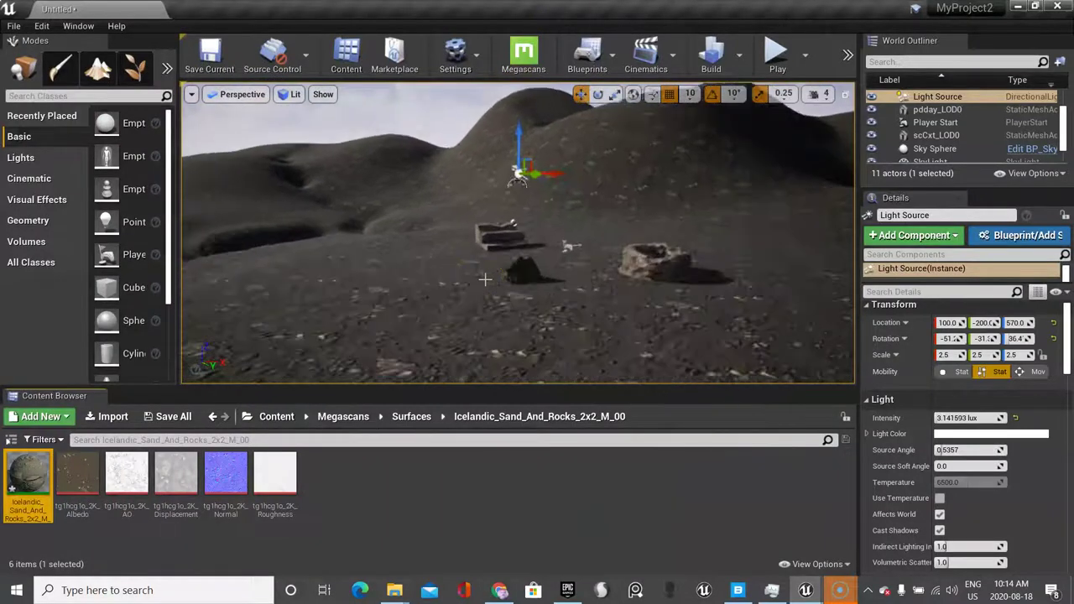
scroll(485, 279, up, 3)
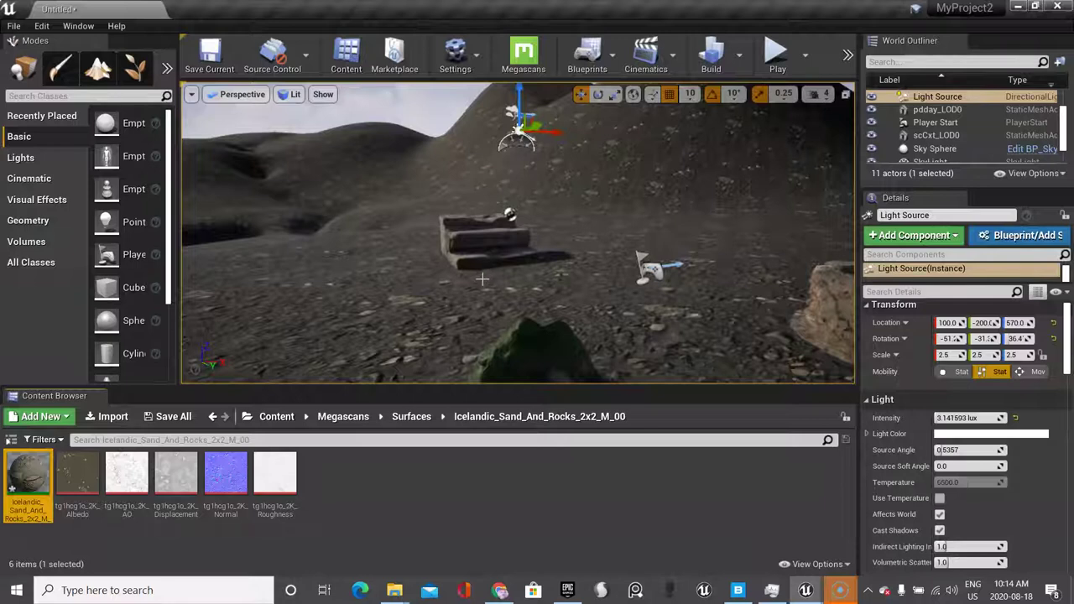
- Select the mossy rock and apply the Icelandic_Sand_And_Rocks_2x2_M_00_inst material to the landscape ground beside it
click(546, 353)
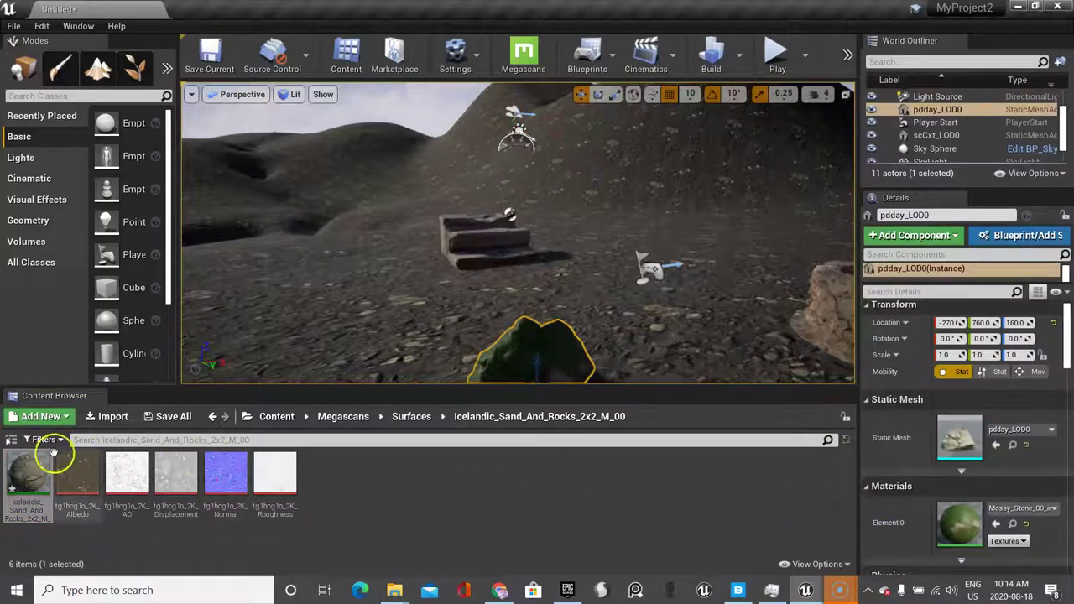
click(27, 474)
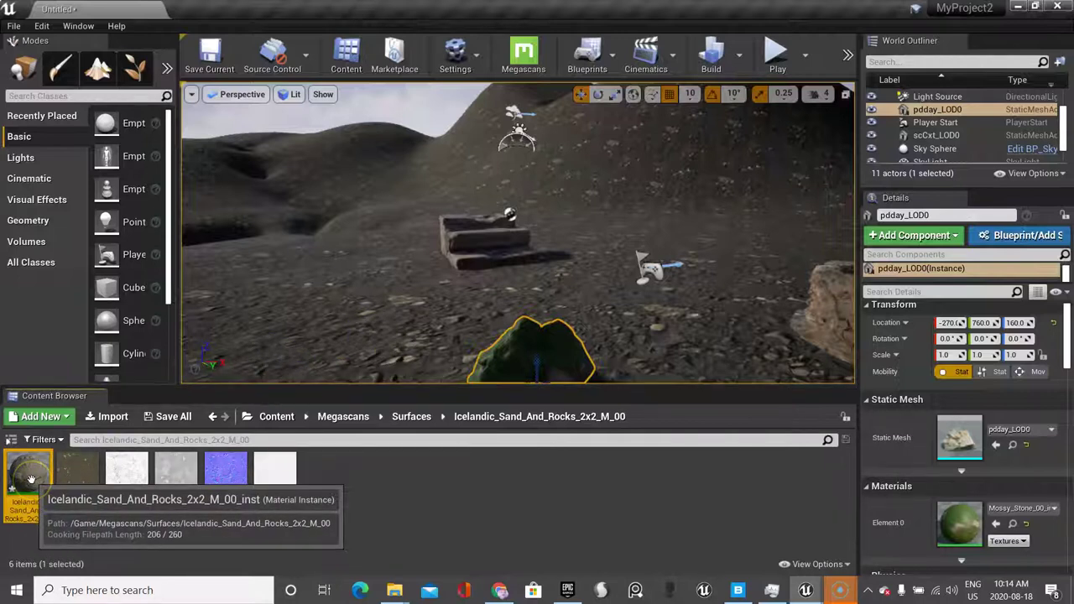
drag(30, 478, 732, 355)
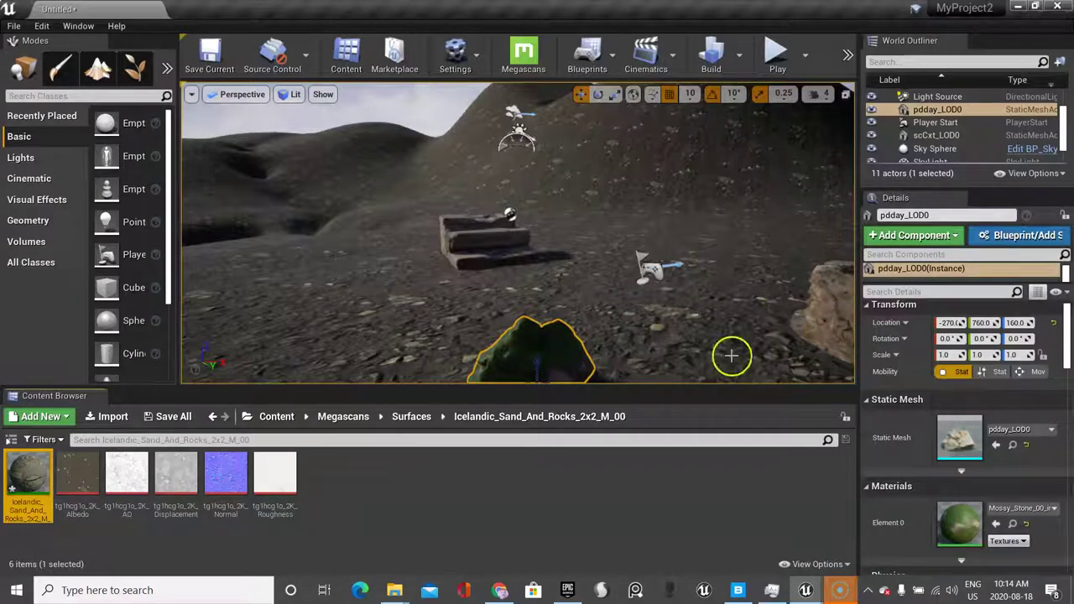
- Duplicate the Icelandic_Sand_And_Rocks_2x2_M_00_inst material instance in the same folder and name the copy part2
right_click(28, 460)
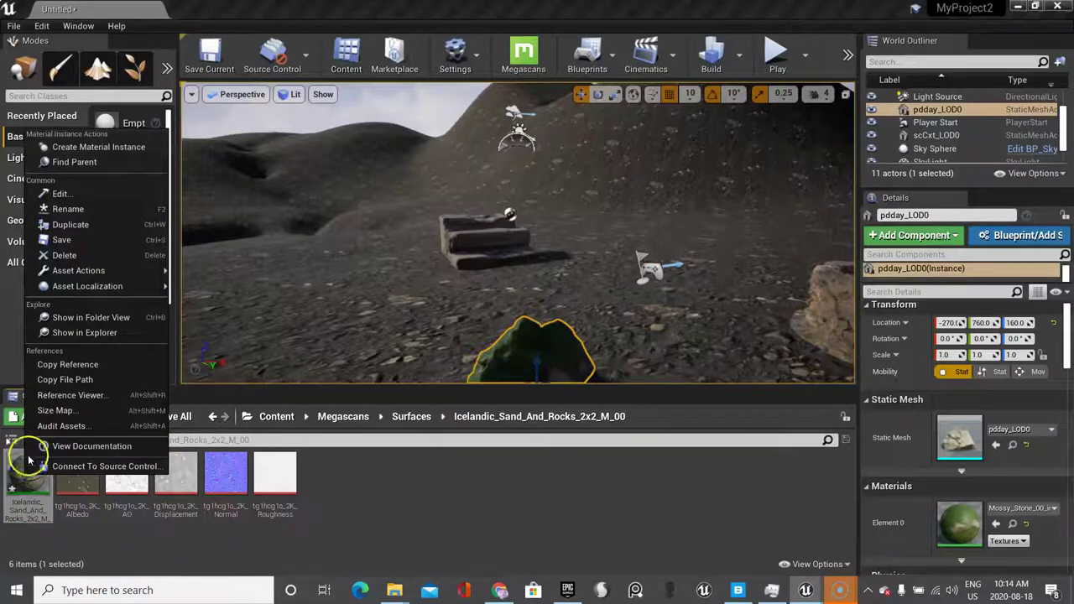
click(106, 236)
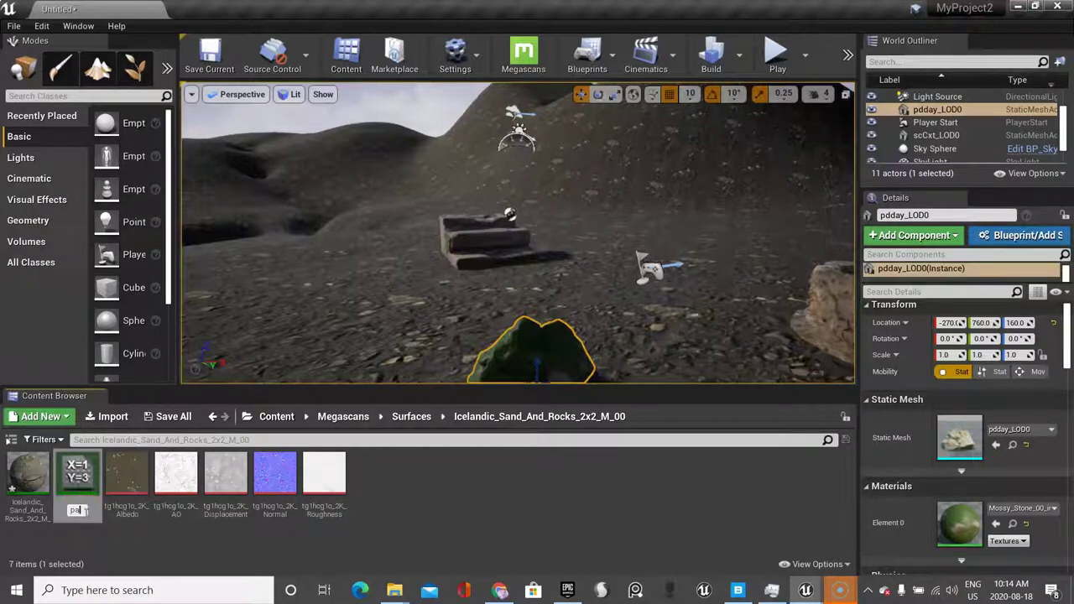
key(Return)
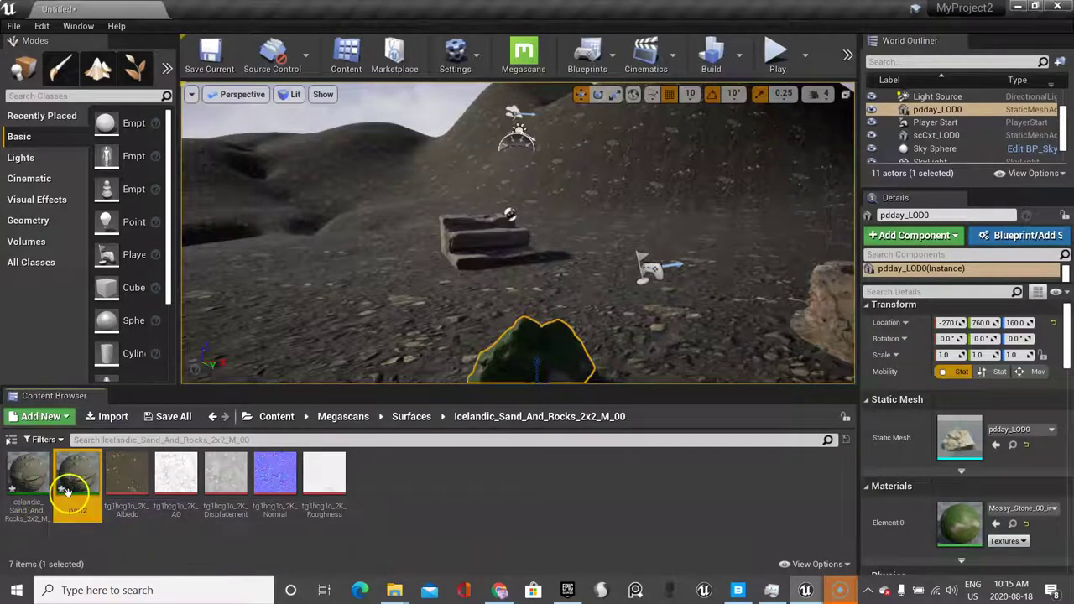
click(460, 491)
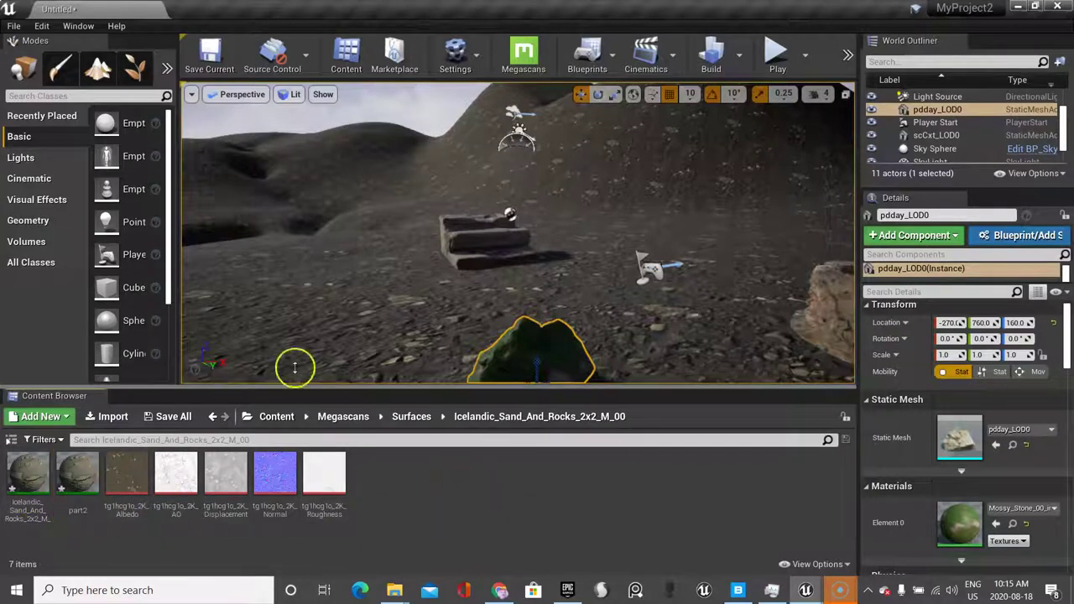
- Save the level as map1 in the Content folder and save all remaining changed assets
click(13, 26)
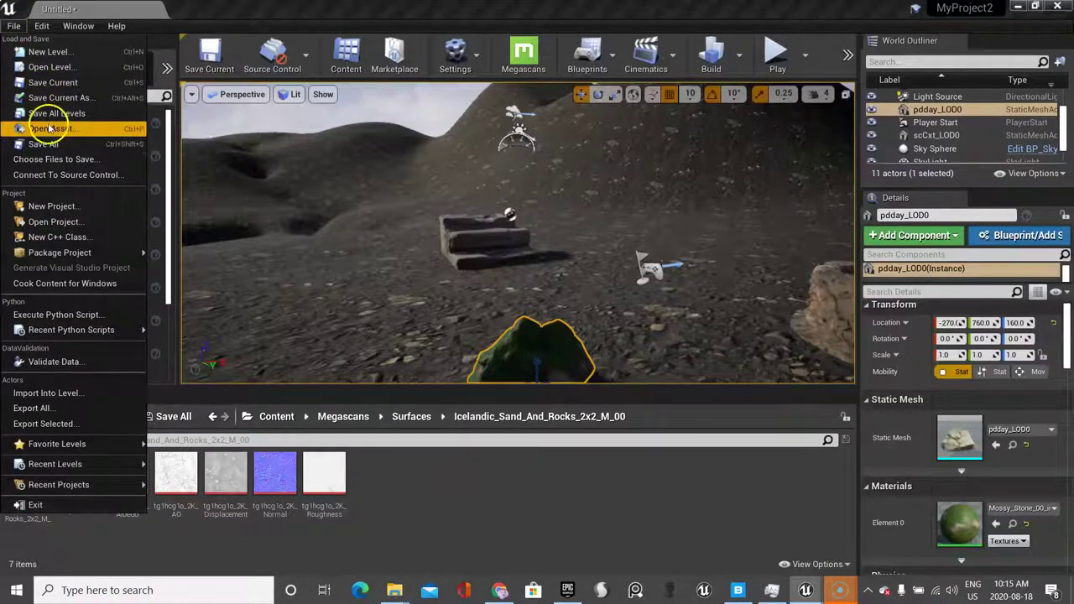
click(58, 97)
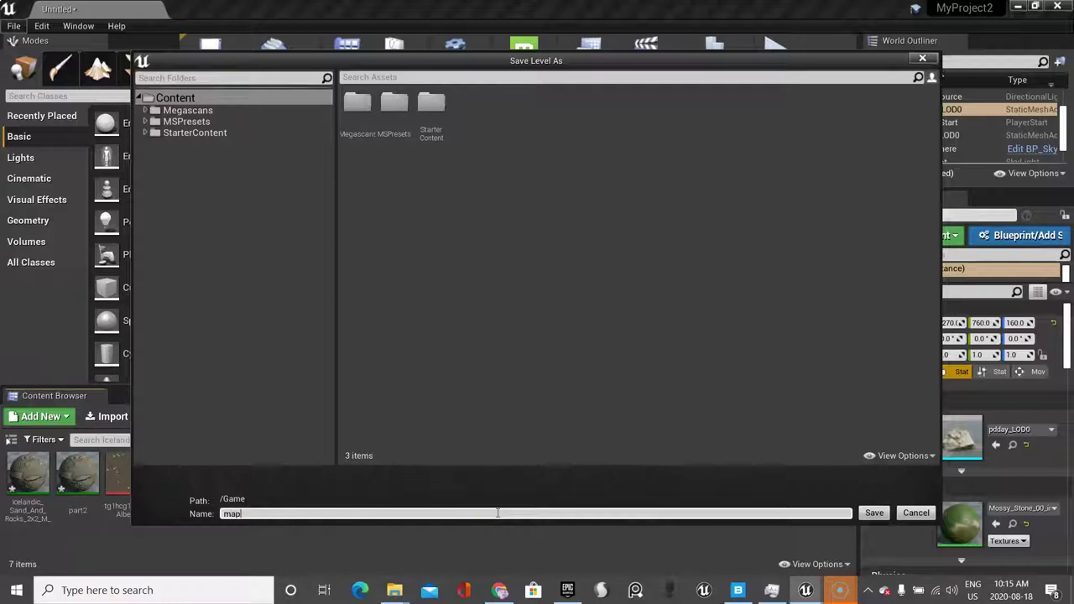
text(map1)
key(Return)
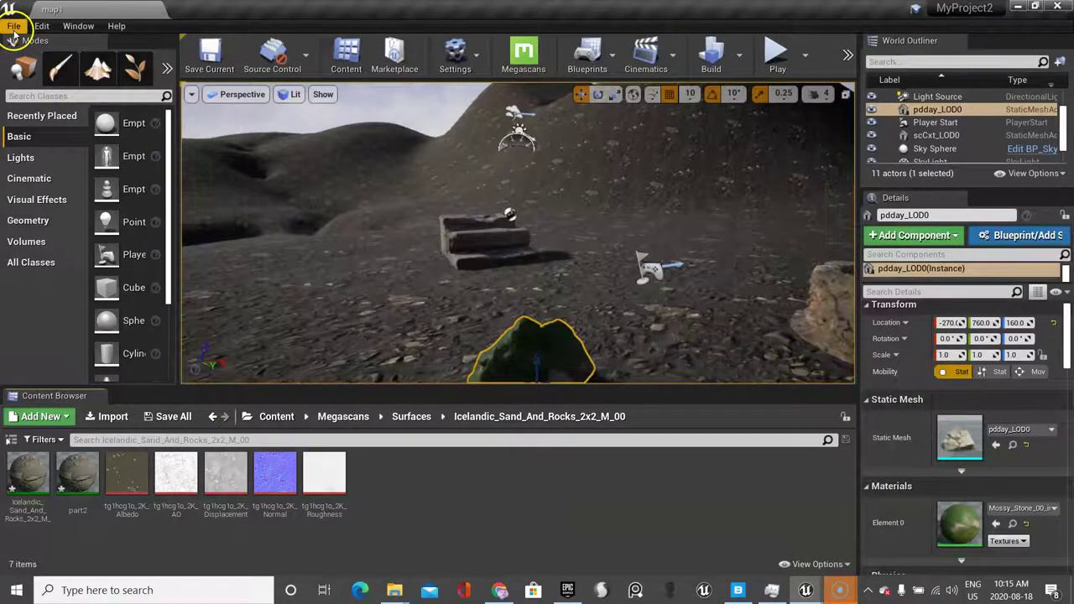
click(14, 26)
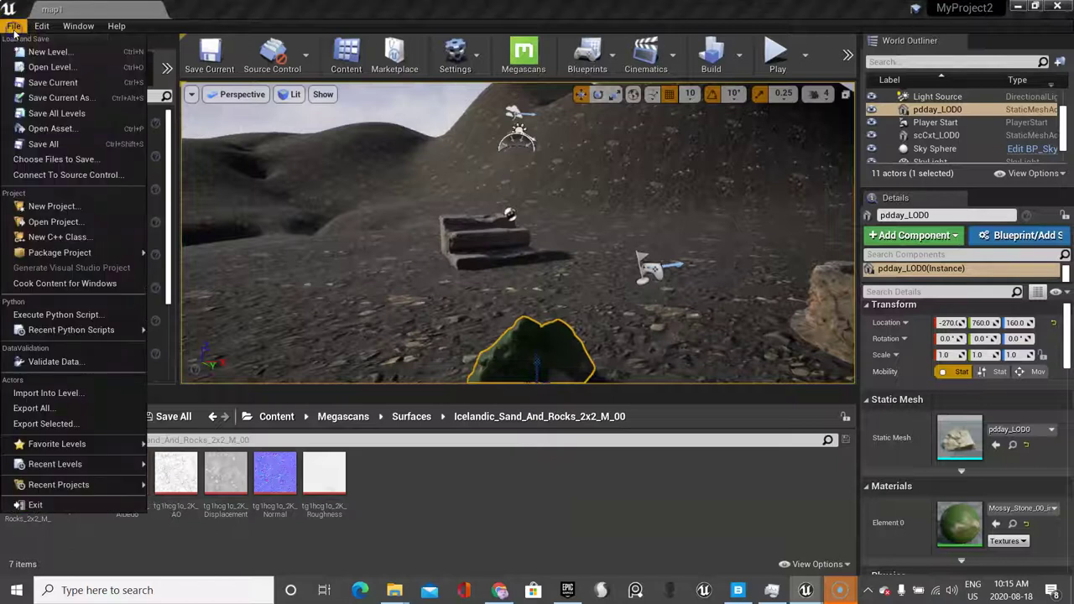
click(46, 143)
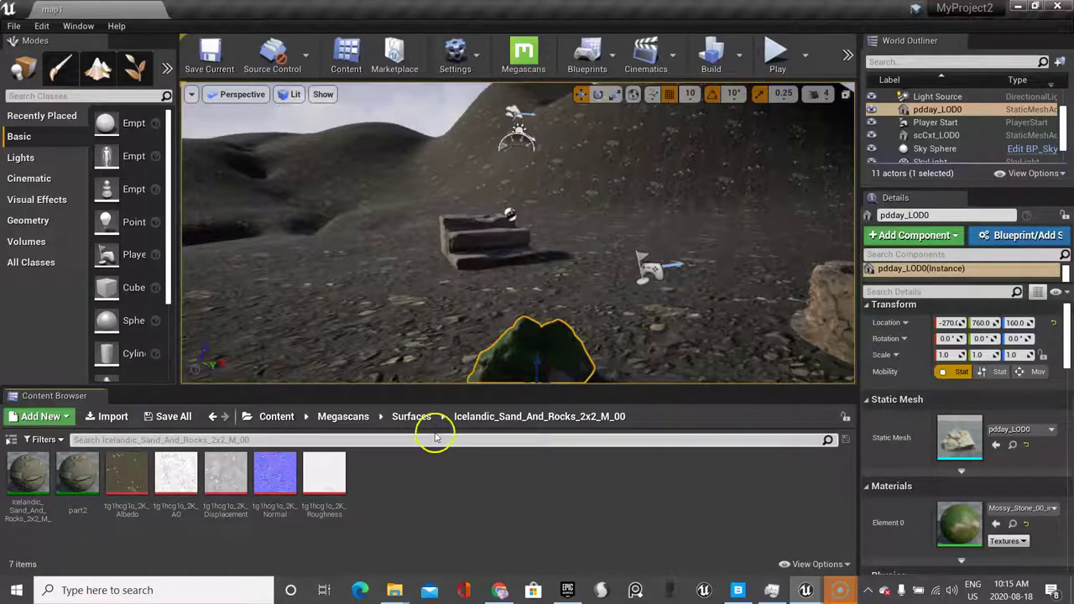
- Look over the textured landscape and its props from near and far
scroll(623, 312, down, 4)
scroll(623, 311, up, 3)
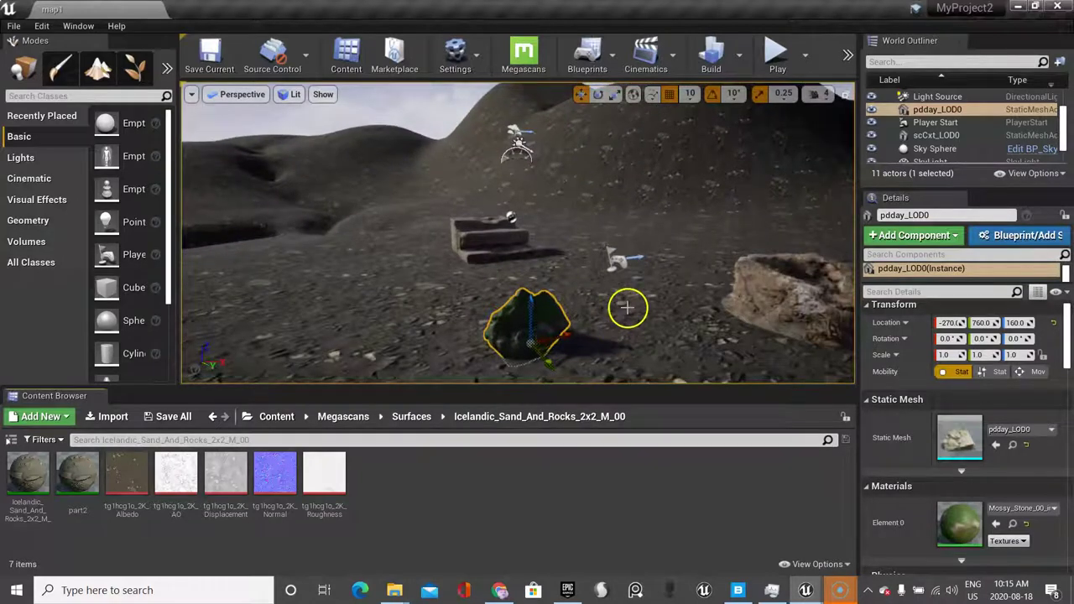
scroll(626, 309, down, 4)
scroll(494, 332, down, 3)
scroll(532, 324, down, 3)
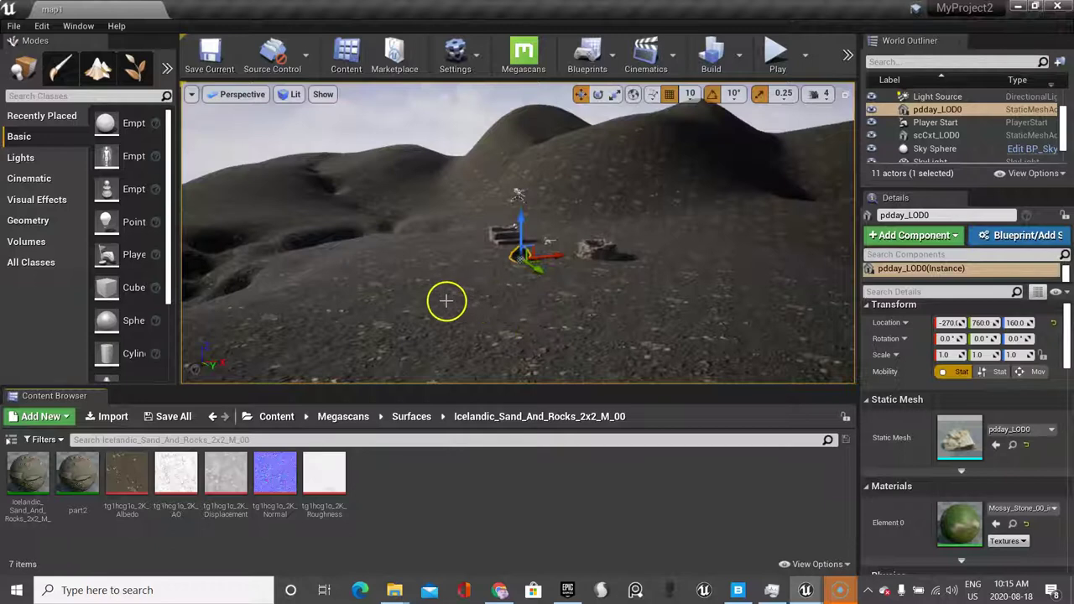
scroll(445, 302, down, 3)
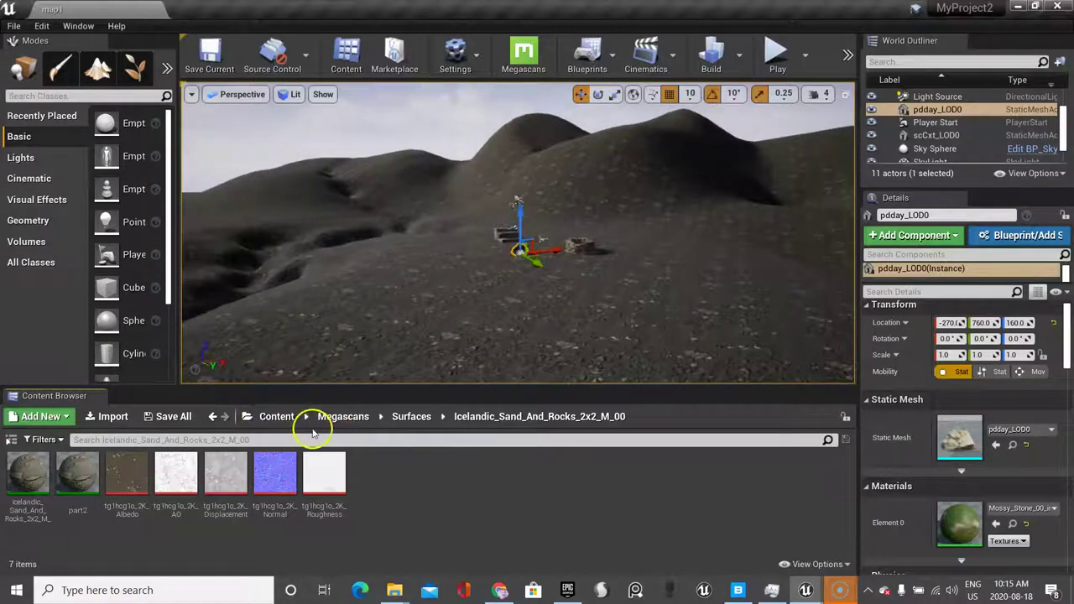
scroll(563, 293, up, 2)
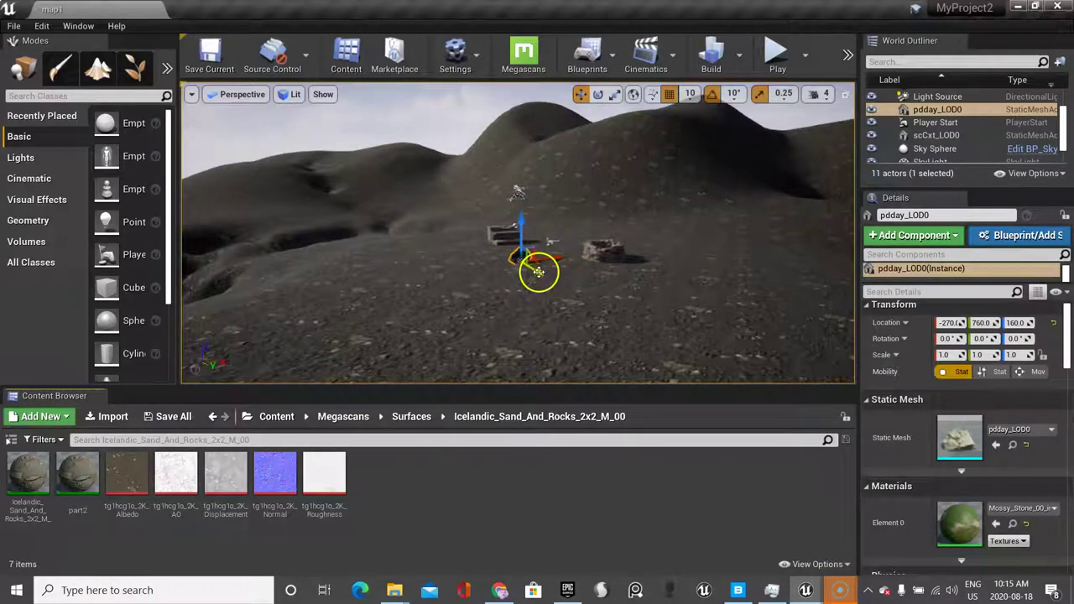
- Make three copies of the mossy rock spread across the ground toward the foreground and scale up the first copy, pdday_LOD1
alt+drag(537, 270, 494, 378)
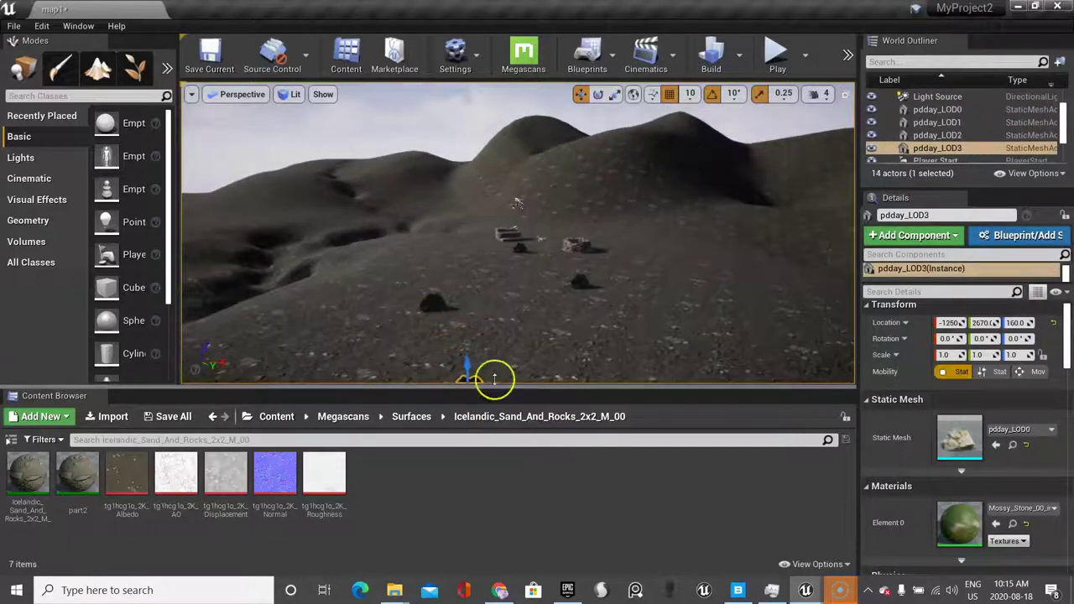
click(581, 278)
click(583, 293)
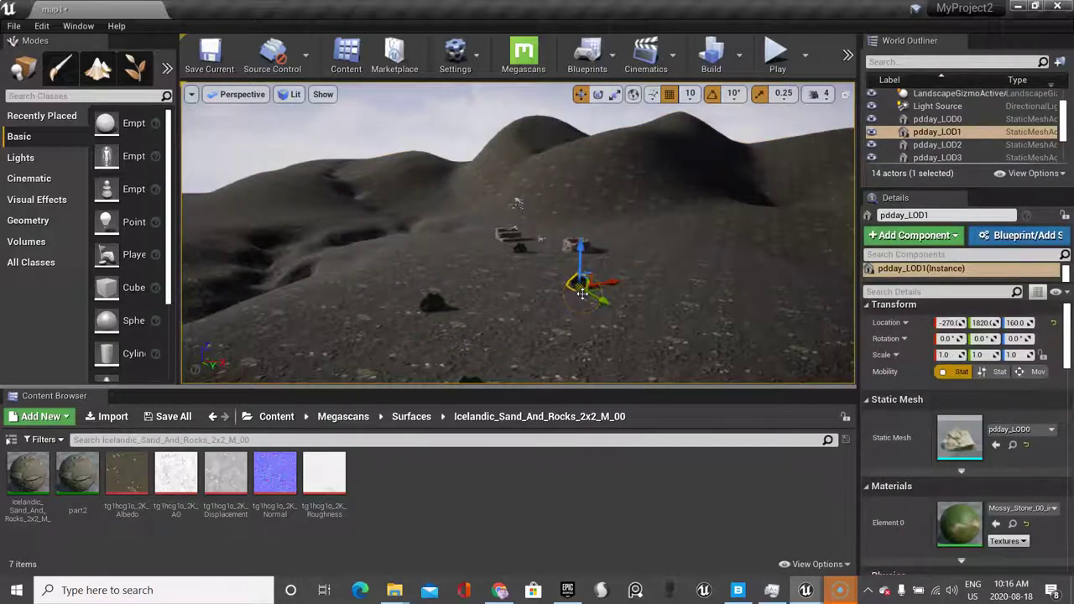
key(space)
key(space)
drag(585, 288, 609, 278)
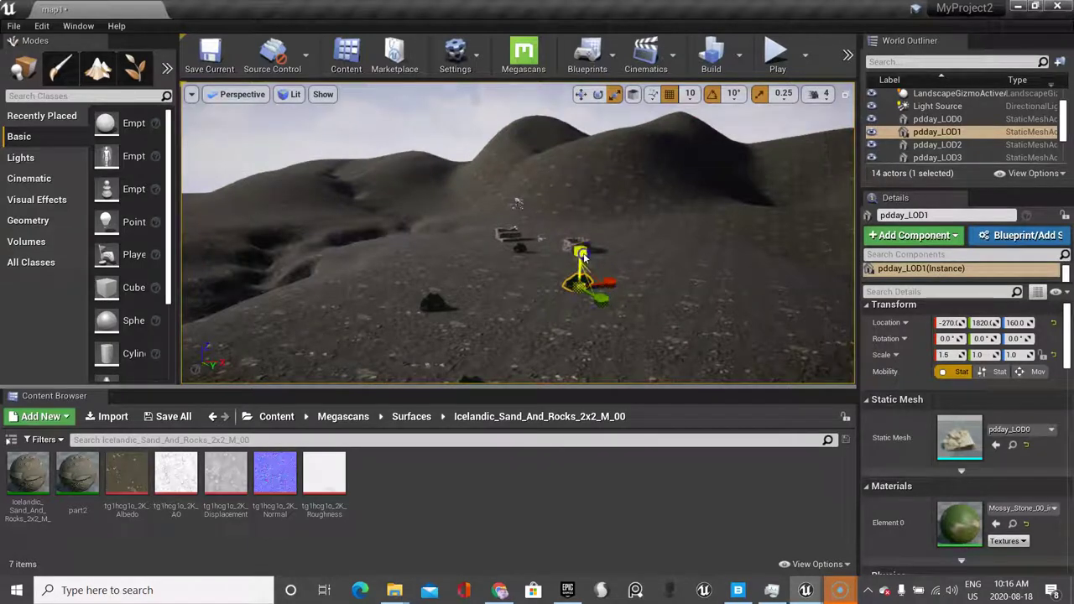
- Scale the second rock copy, pdday_LOD2, uniformly to 1.75, and select the nearest copy, pdday_LOD3
click(426, 307)
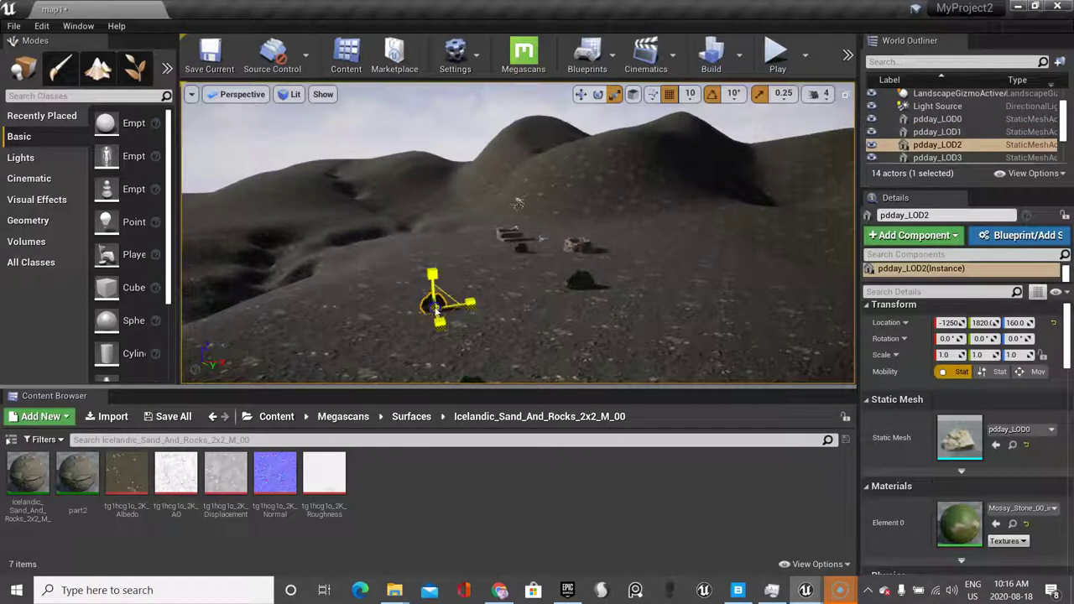
drag(435, 303, 463, 287)
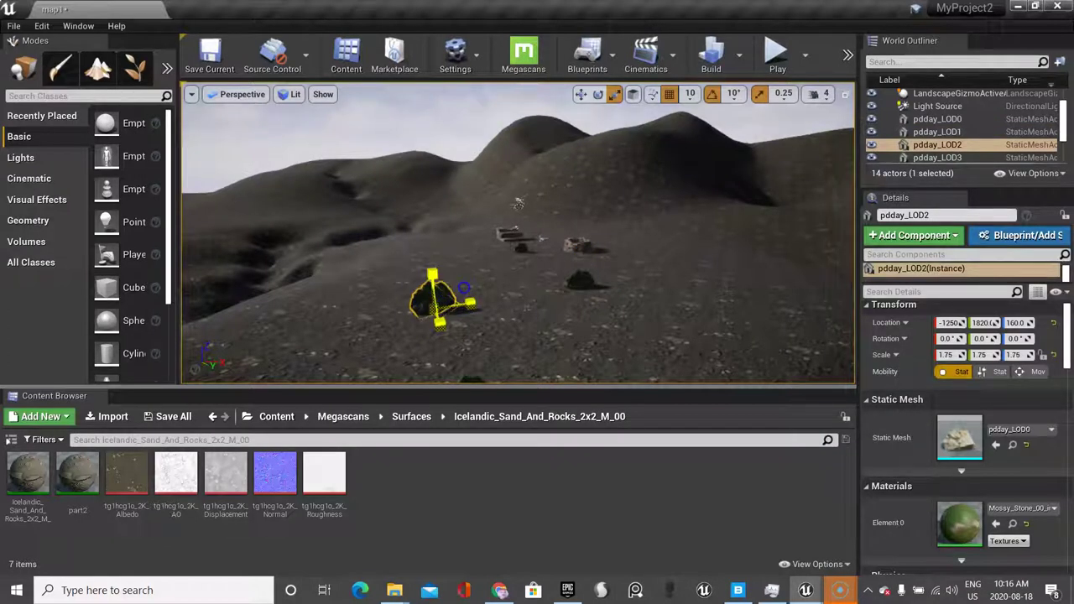
scroll(455, 347, down, 2)
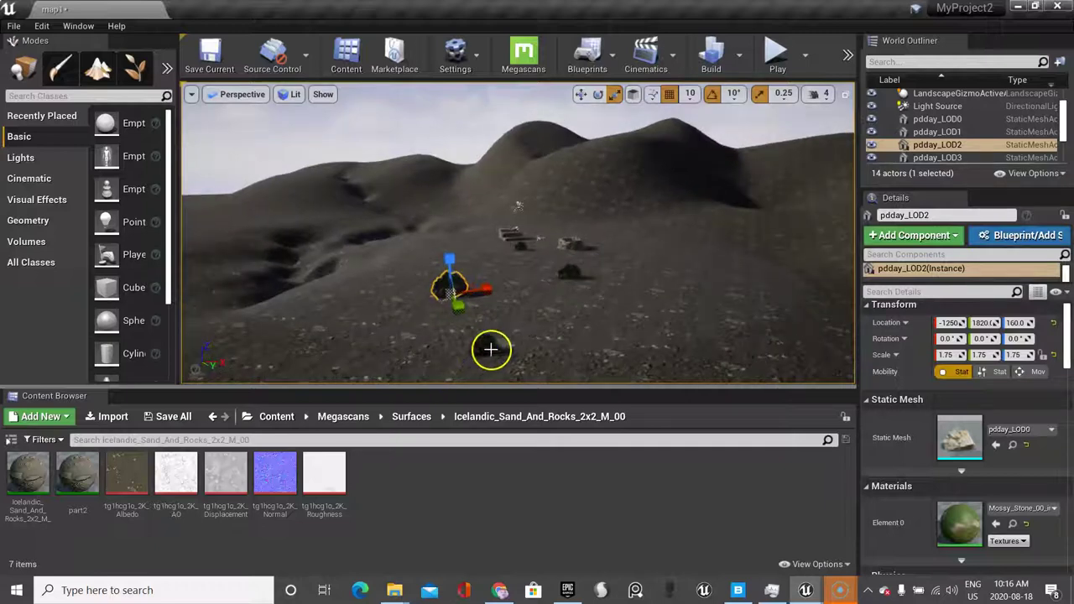
click(491, 348)
- Place the tk3vefefa_LOD0 mesh from the Megascans Mossy_Rocks_01 folder on open ground beside the rock copies, at about X -50, Y 2660
click(344, 416)
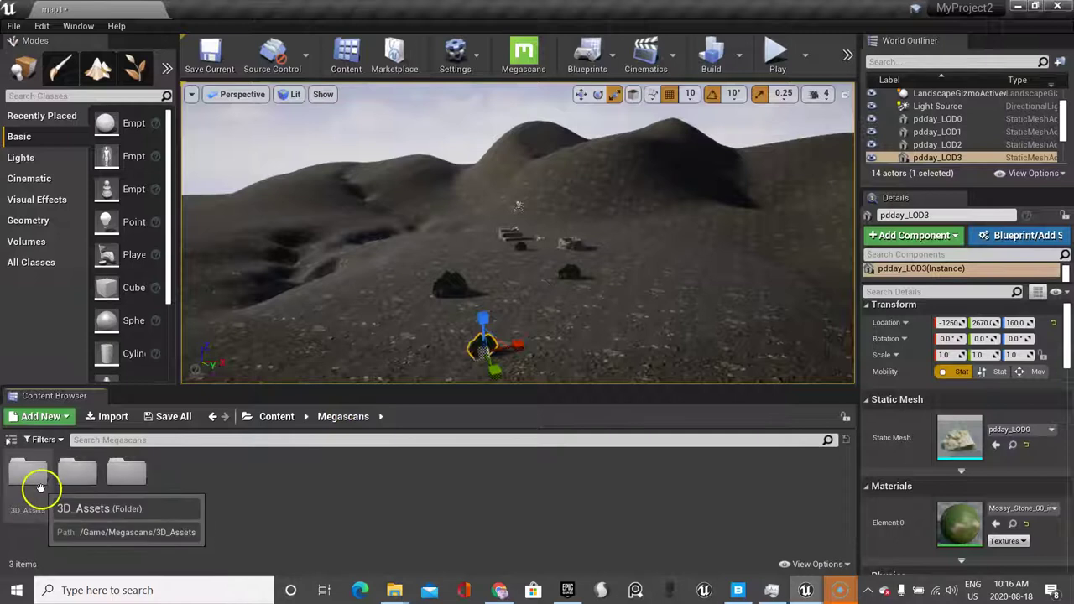
double_click(39, 487)
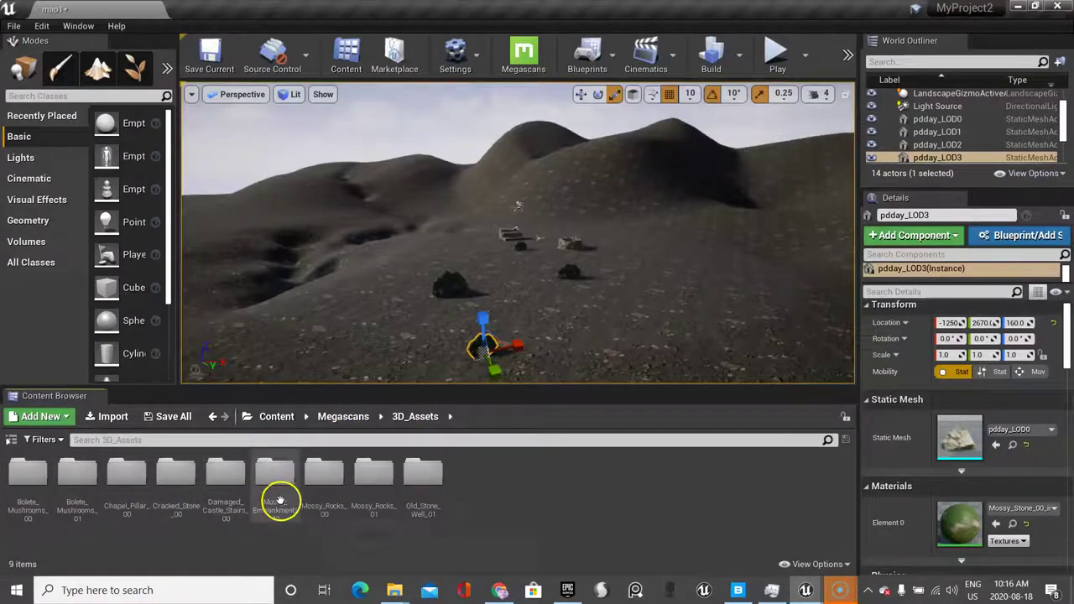
double_click(372, 507)
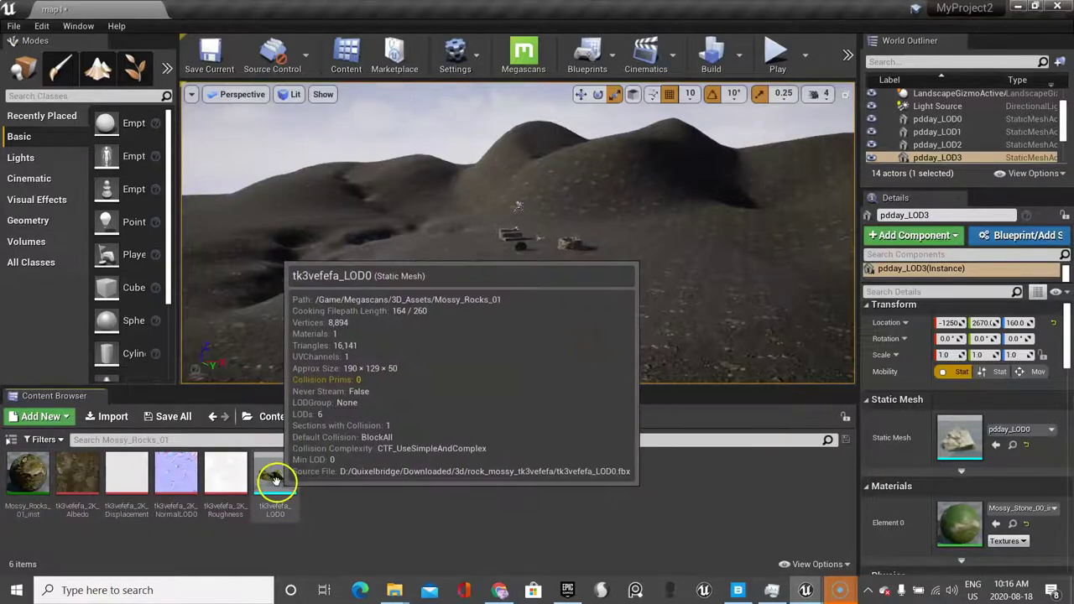
drag(276, 476, 666, 336)
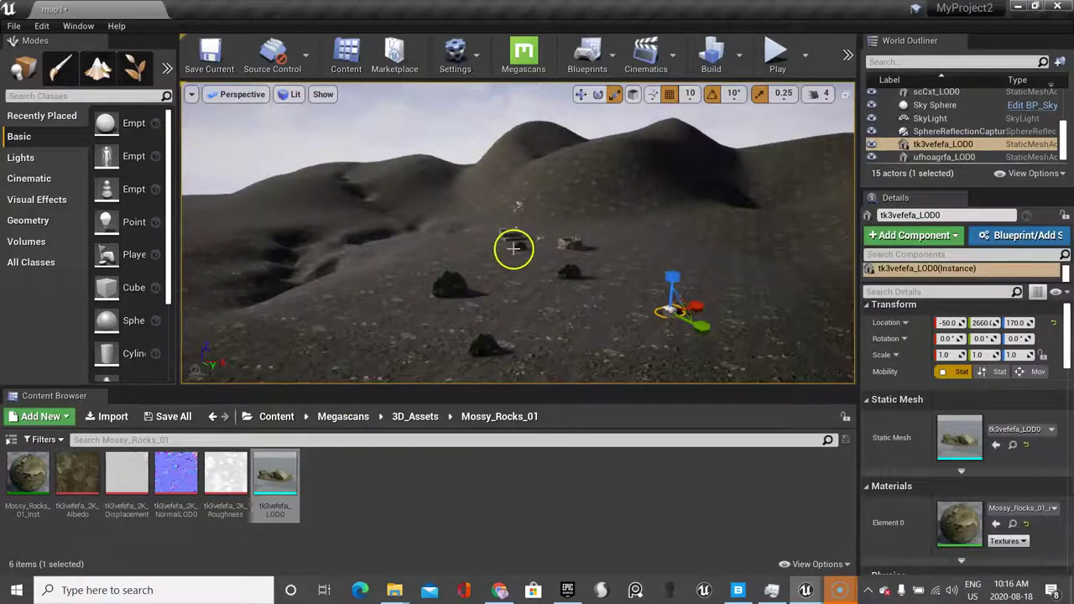
scroll(548, 268, up, 1)
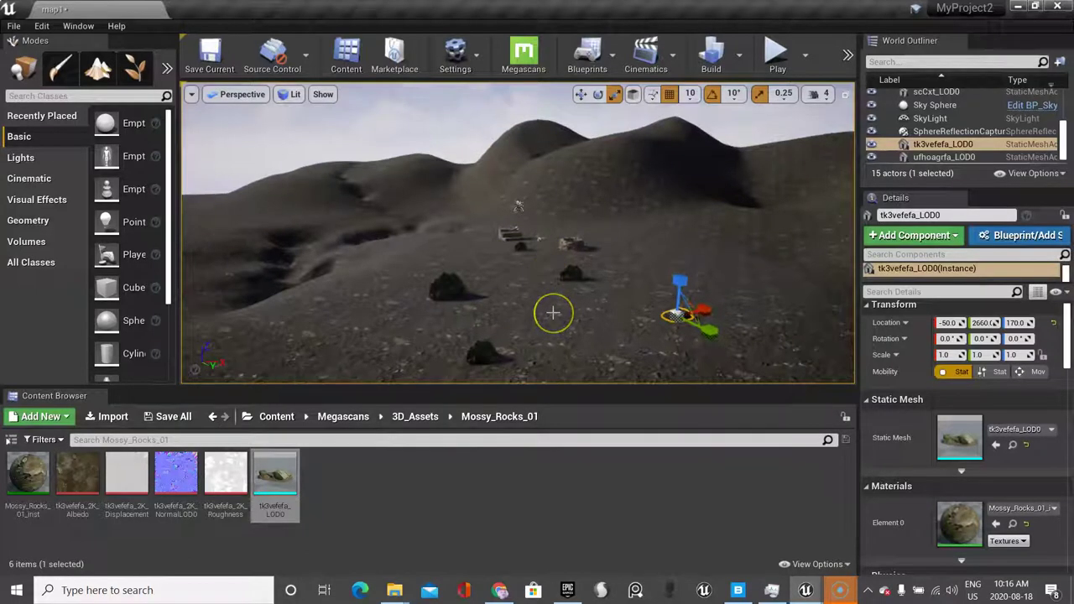